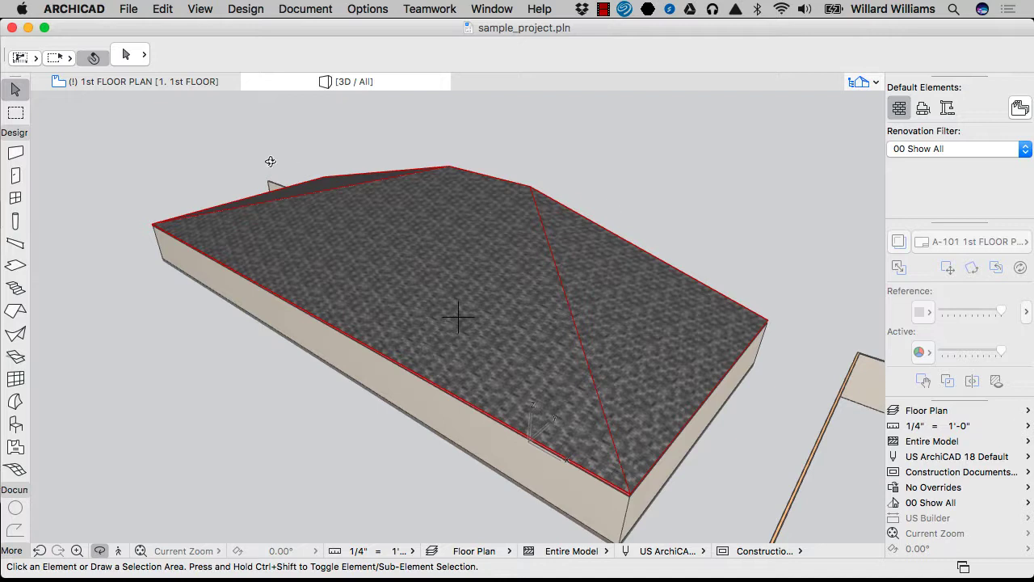
Step: Open the layer settings for model views
click(408, 7)
mouse_move(373, 7)
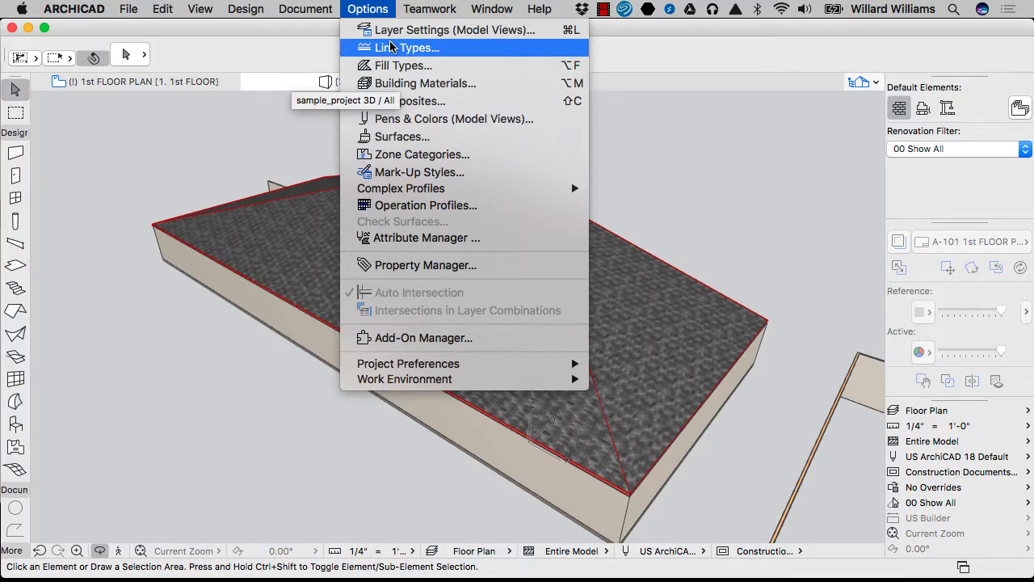
mouse_move(330, 10)
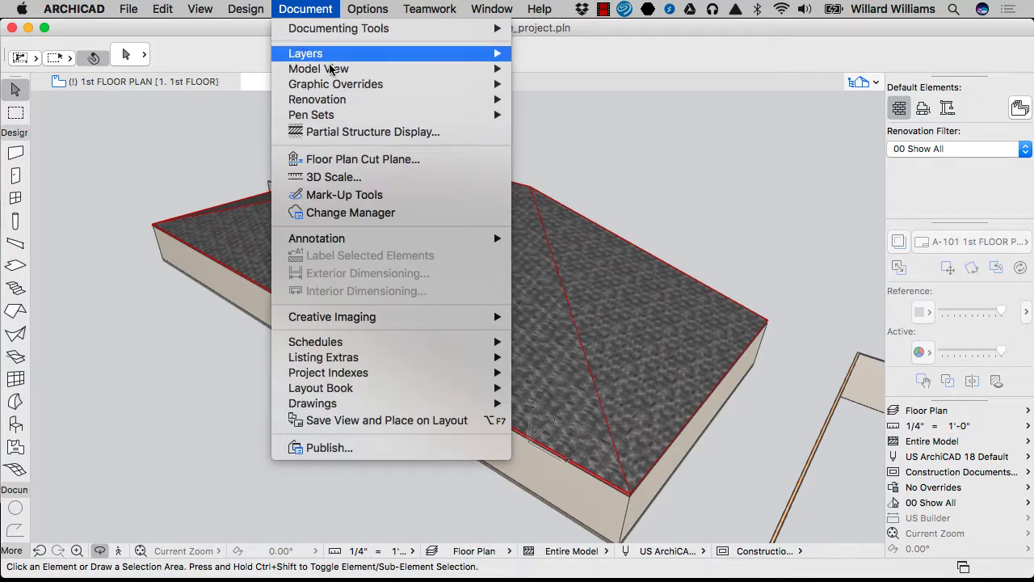
mouse_move(328, 51)
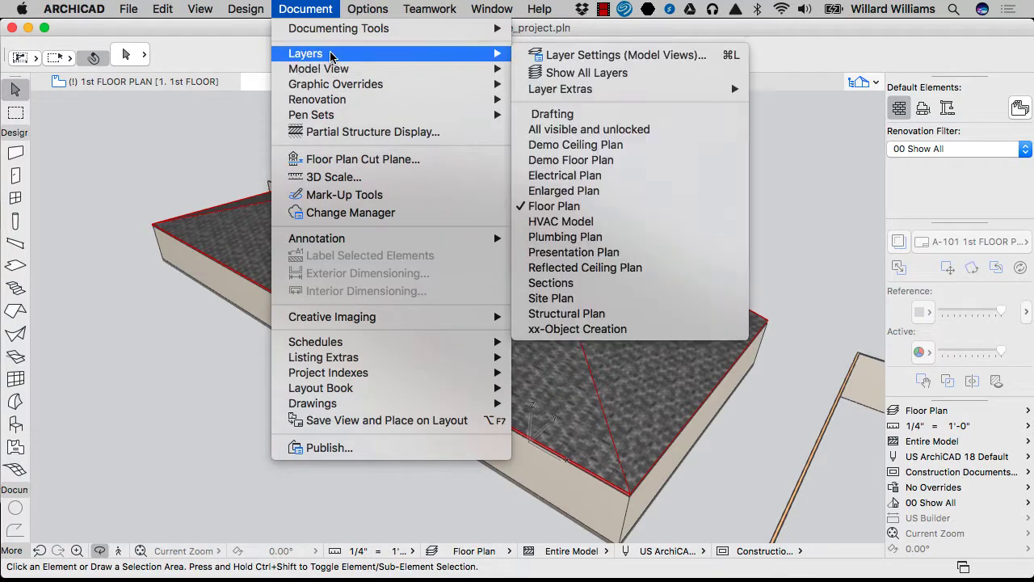
click(605, 55)
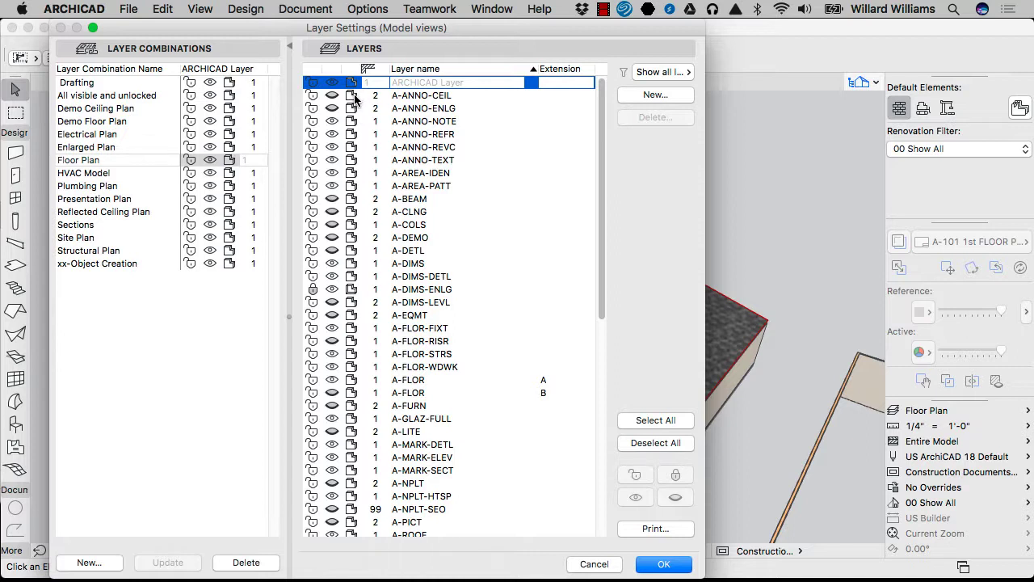
Step: Switch the A-AREA-PATT and A-COLS layers from solid to wireframe display
click(353, 189)
click(353, 186)
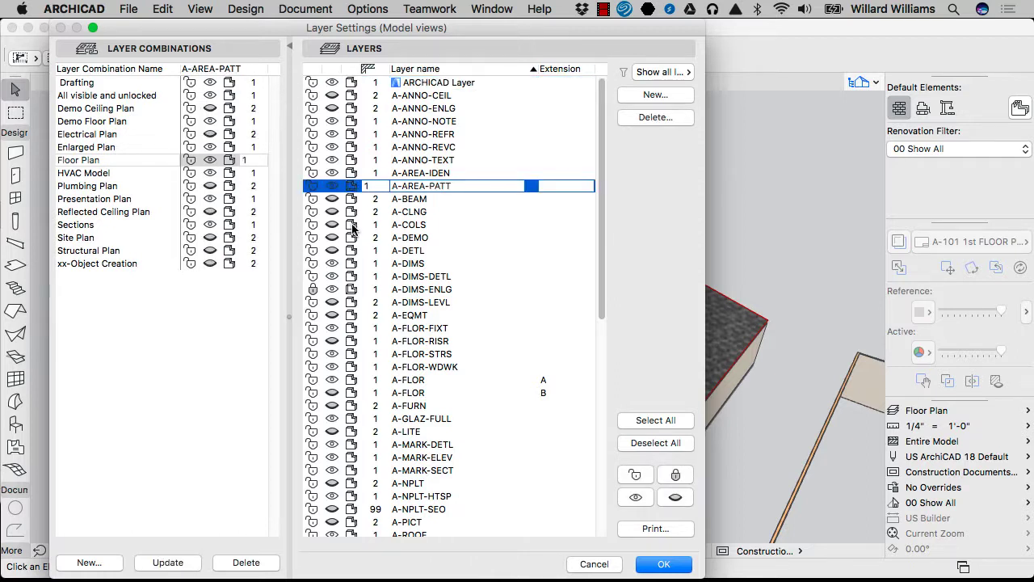
click(353, 226)
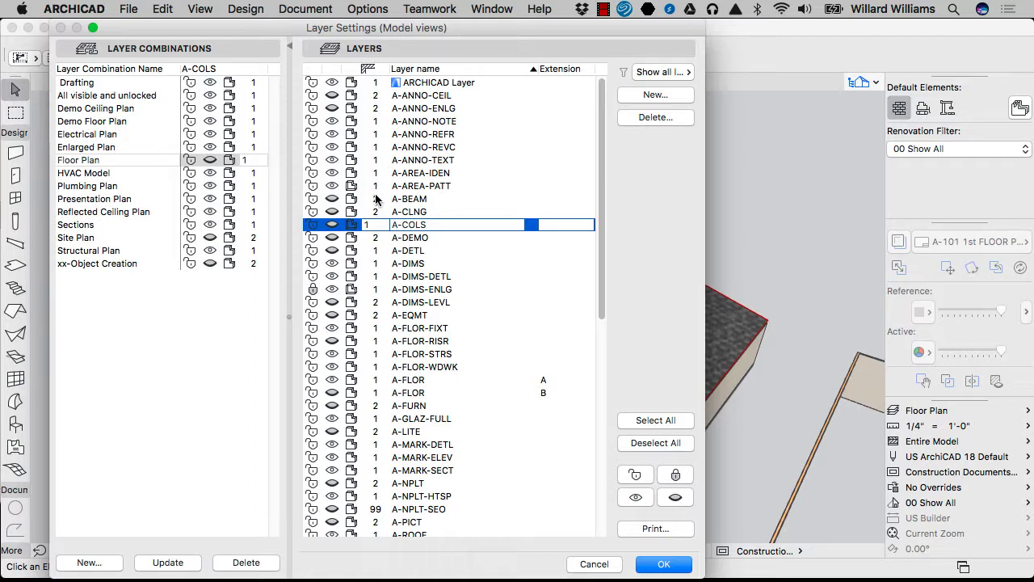
Step: Sort the layers by intersection group number and look through the whole layer list
click(374, 71)
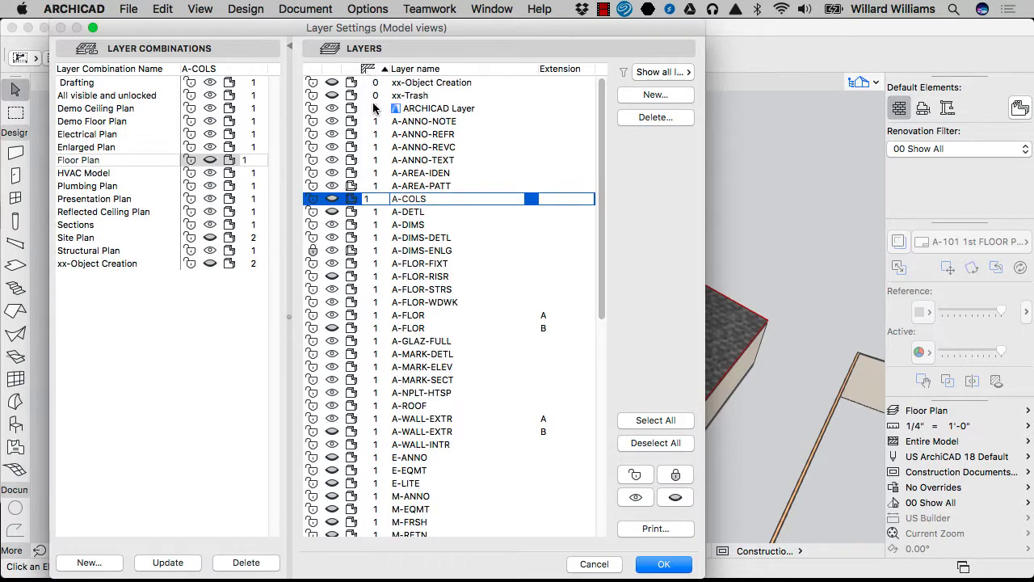
click(358, 71)
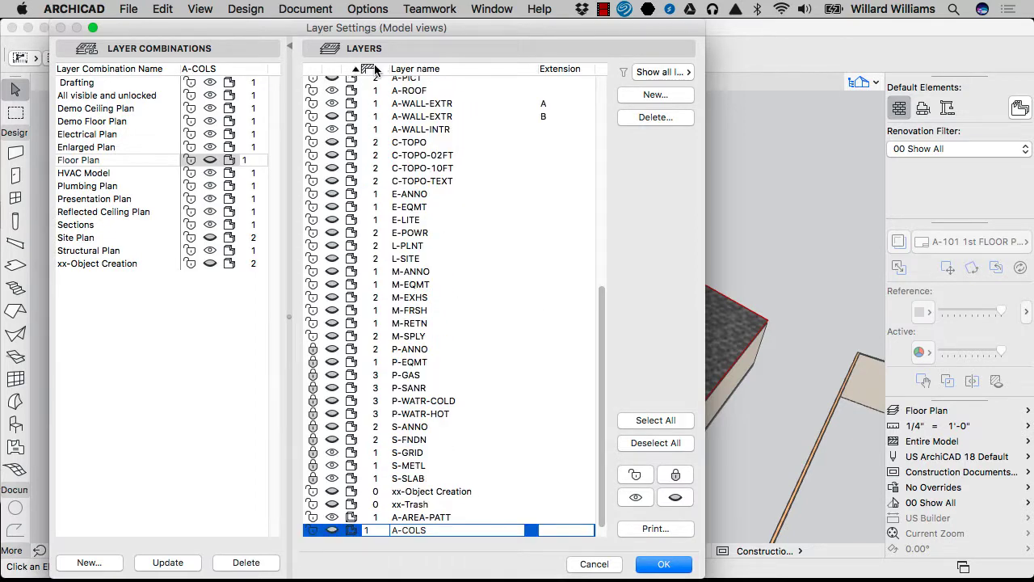
click(377, 71)
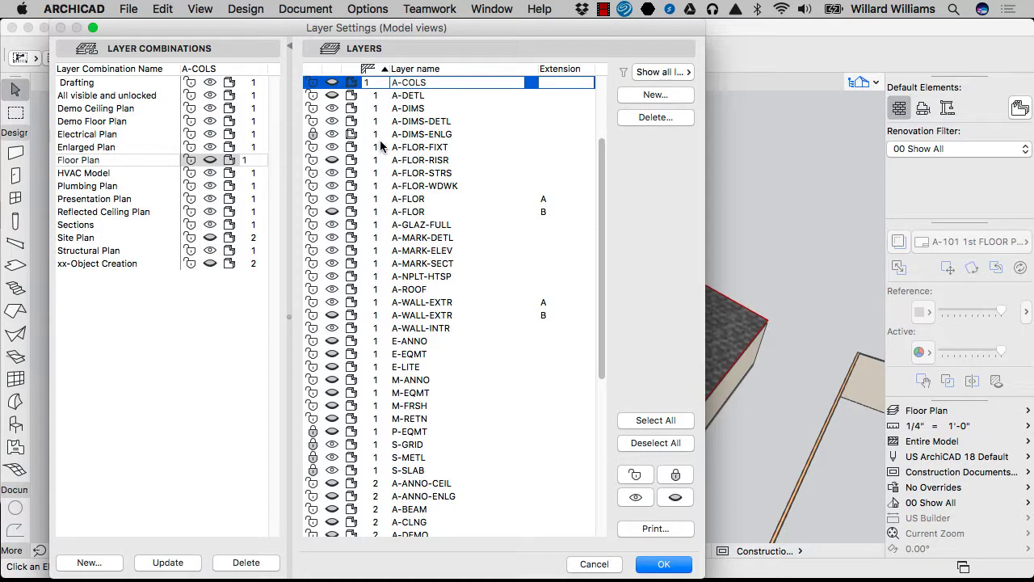
scroll(396, 267, down, 8)
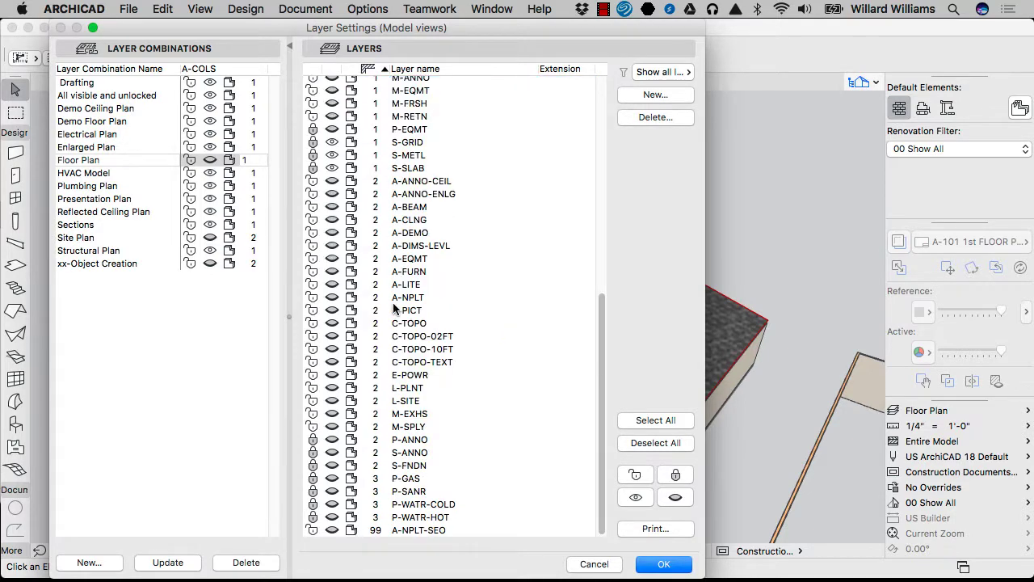
scroll(378, 235, up, 5)
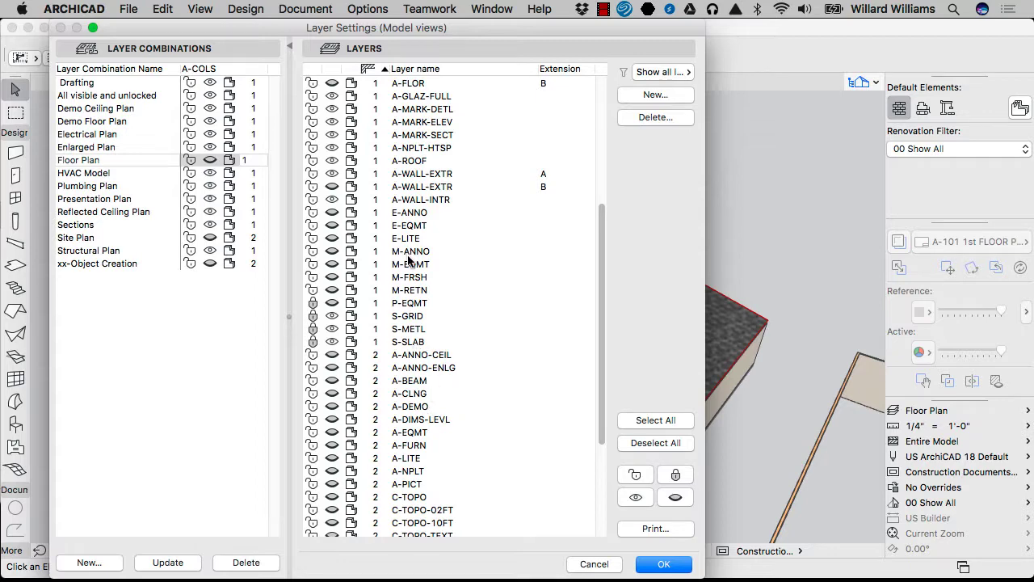
scroll(408, 259, up, 6)
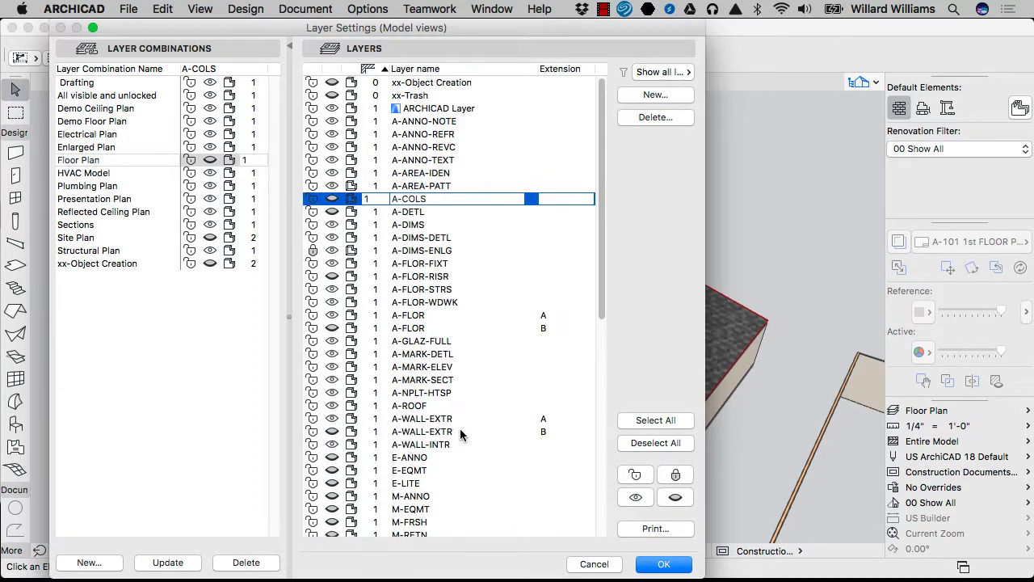
scroll(420, 260, down, 6)
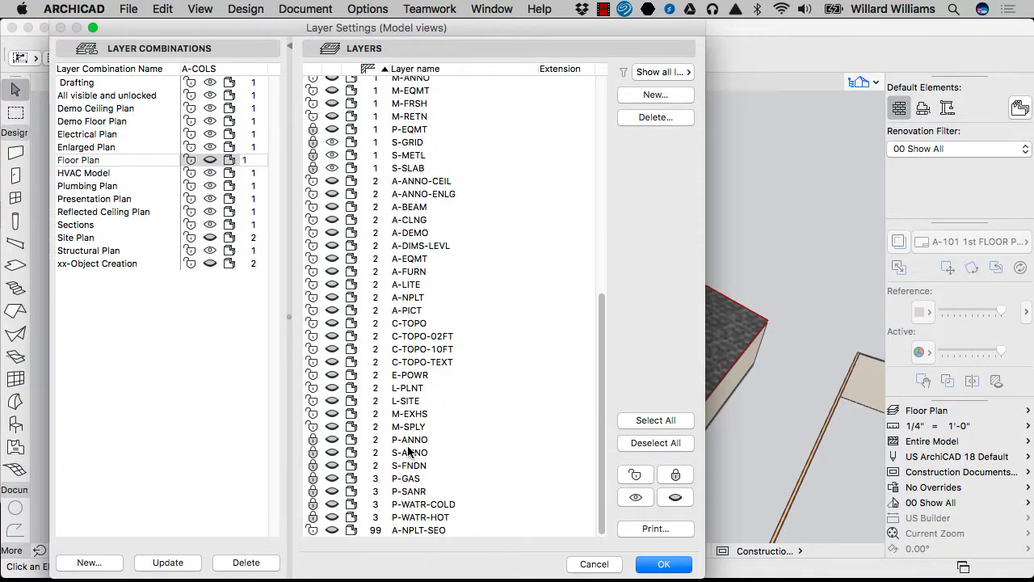
scroll(410, 454, down, 4)
scroll(402, 246, up, 10)
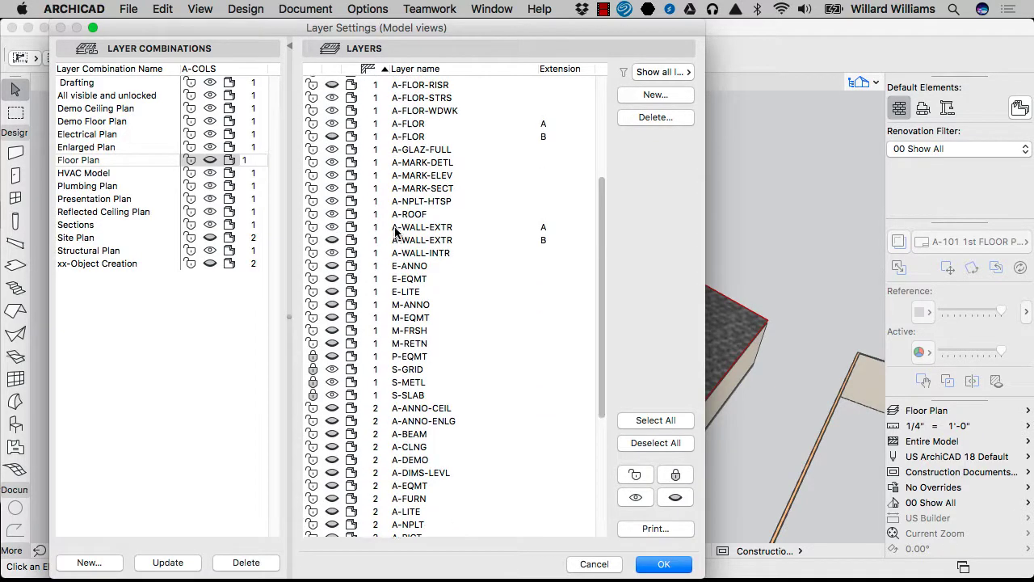
Step: Set the A-COLS layer's intersection group number to the maximum, 65535
click(380, 194)
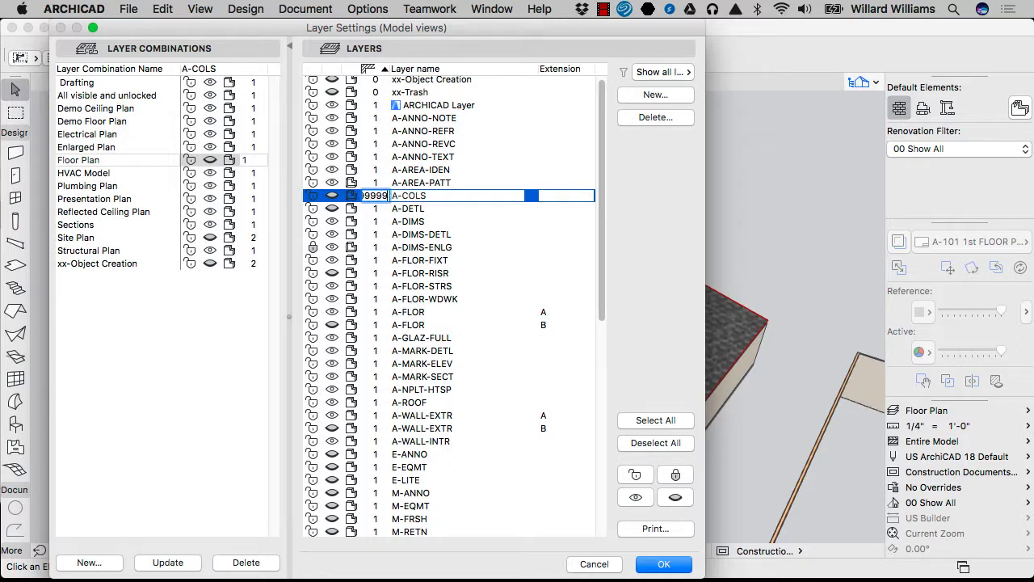
key(Tab)
key(shift+Tab)
click(365, 199)
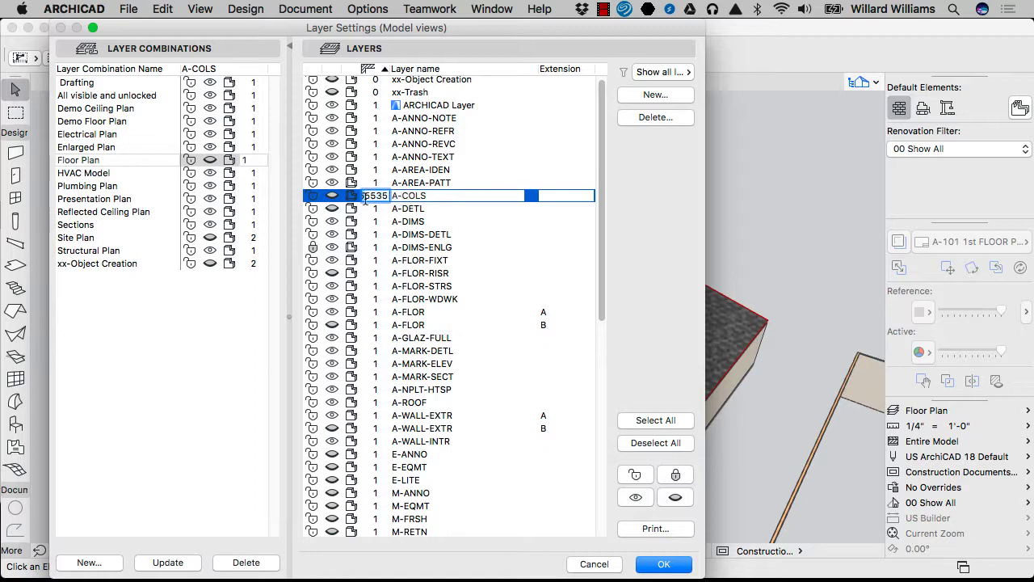
click(376, 207)
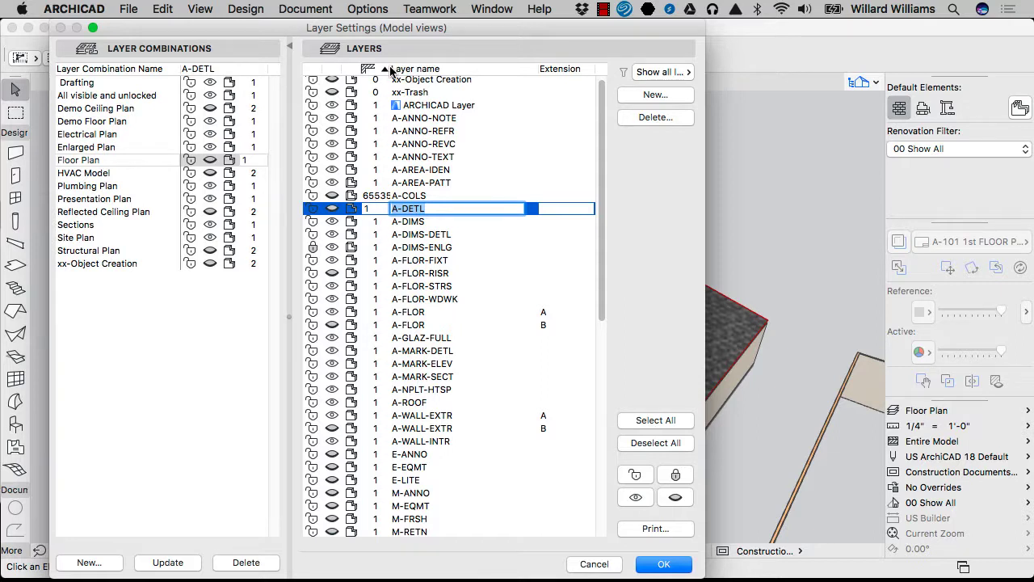
click(384, 198)
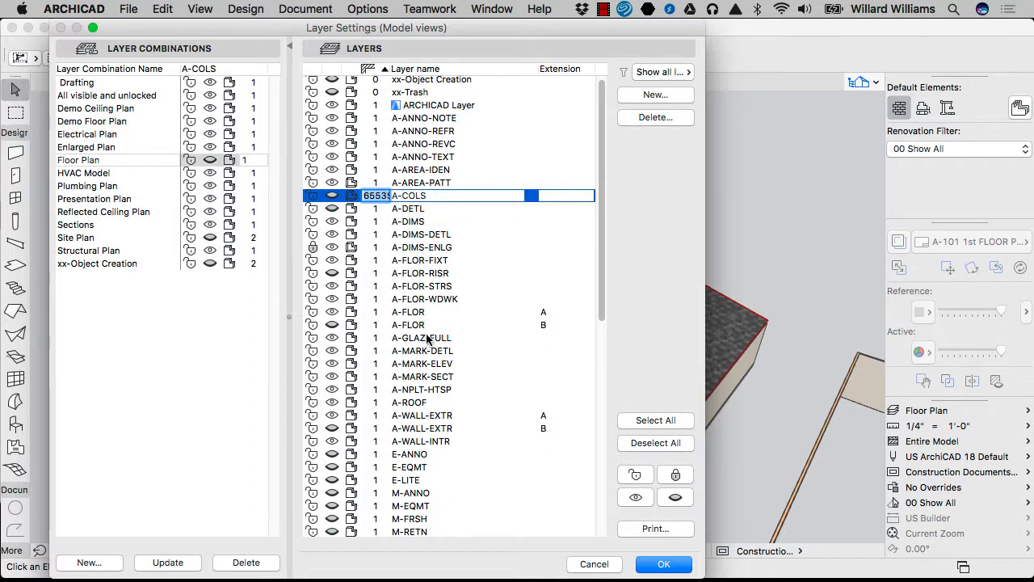
click(128, 162)
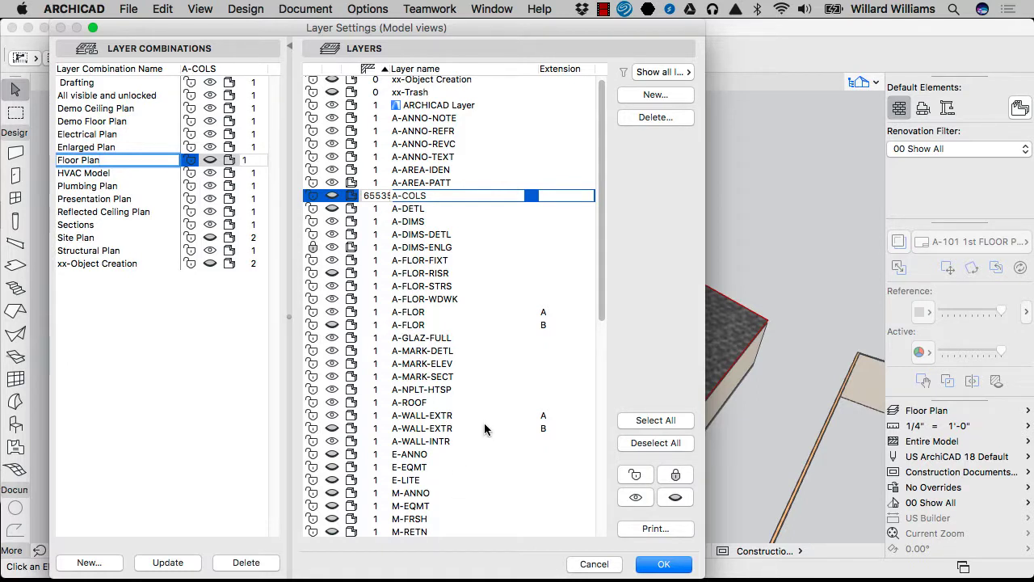
Step: Set the intersection group number of layer A-WALL-EXTR.B to 22 and apply the layer settings
click(370, 429)
click(373, 428)
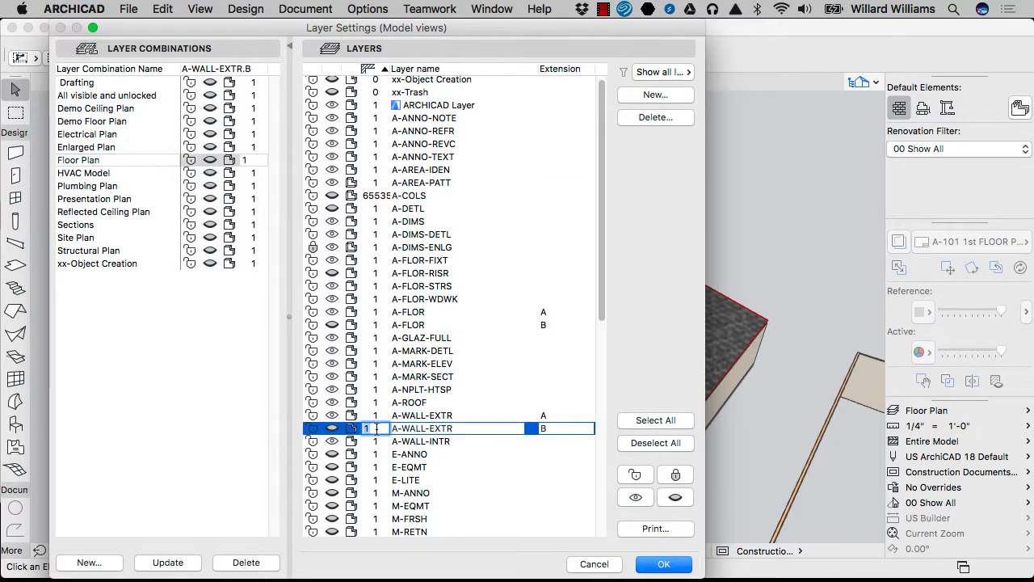
text(22)
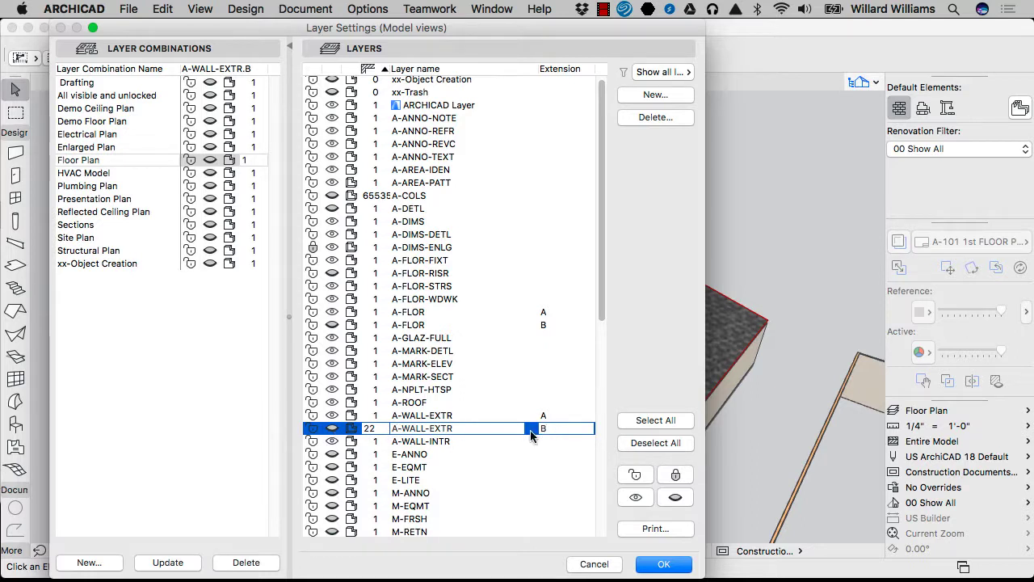
key(Return)
click(676, 567)
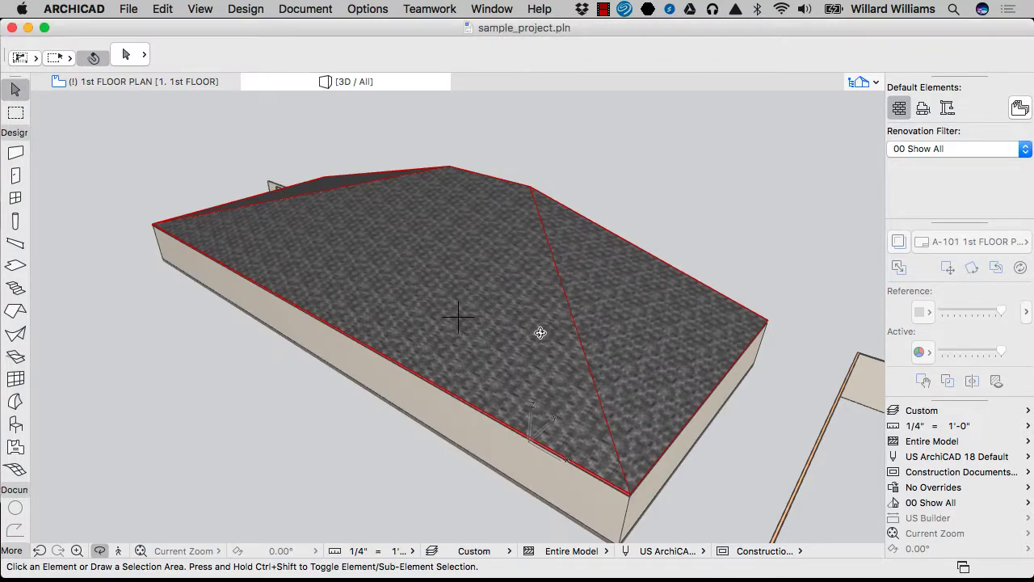
Step: Open the 1st floor plan and check the layer of the short horizontal wall crossing the vertical exterior wall
key(F2)
scroll(536, 254, up, 10)
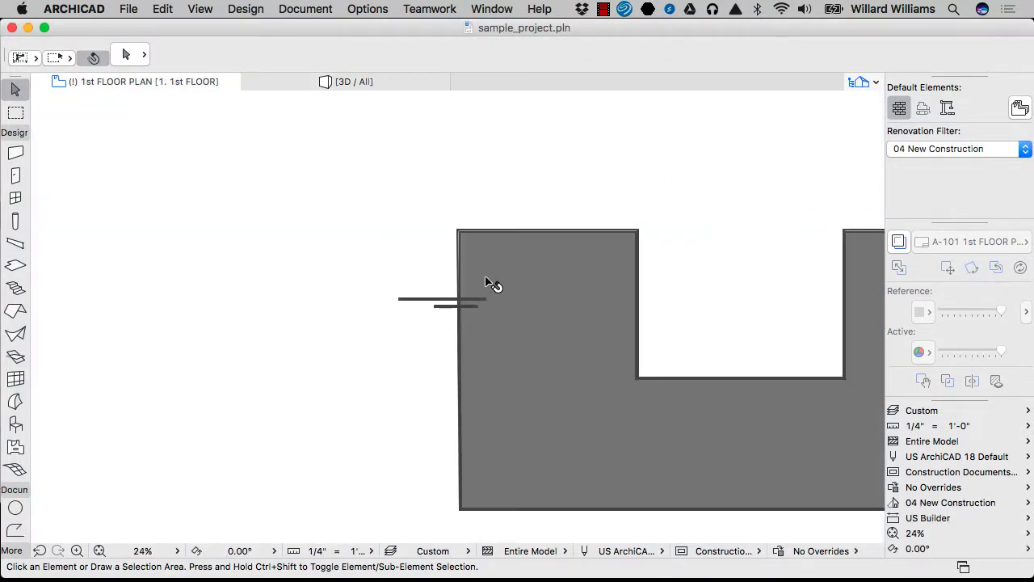
click(465, 321)
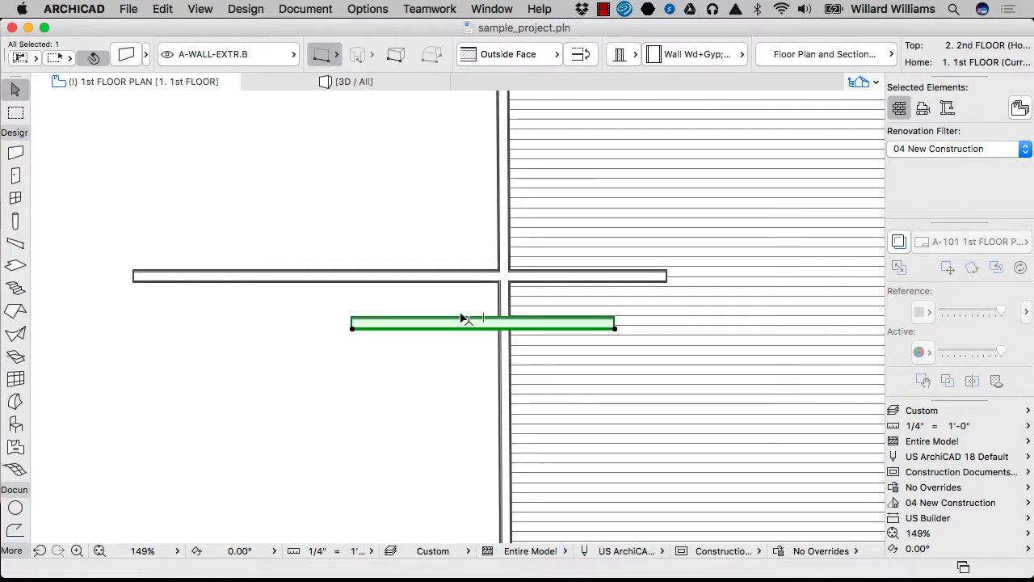
scroll(480, 242, up, 2)
click(258, 60)
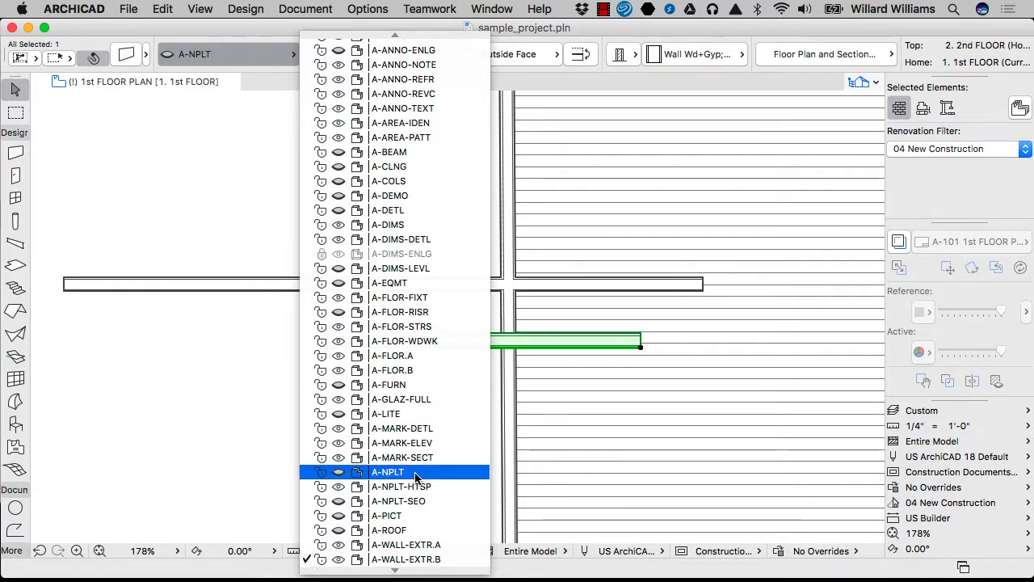
click(434, 546)
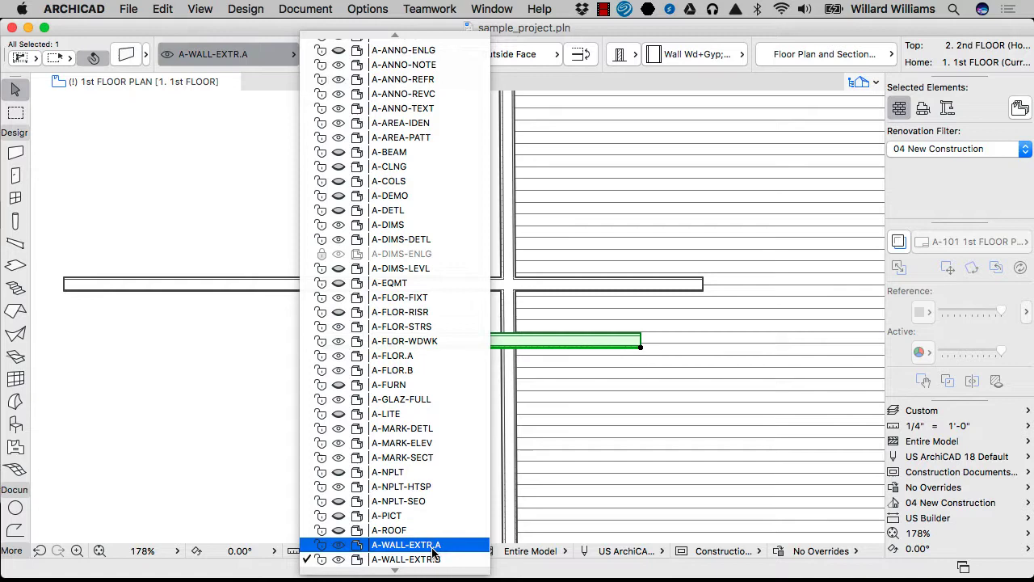
click(455, 409)
Step: Delete both horizontal walls that cross the vertical exterior wall
drag(422, 397, 323, 231)
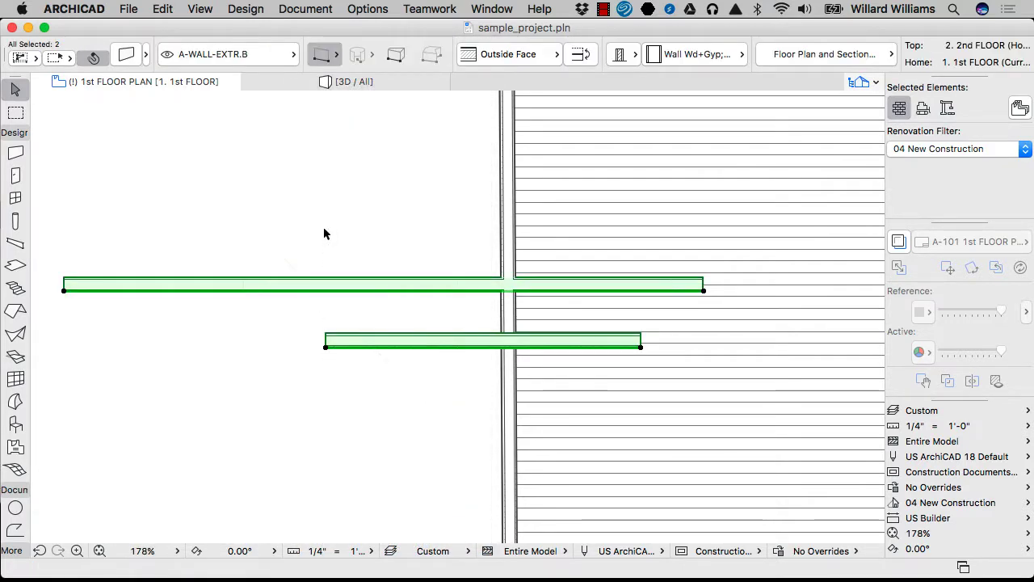
key(Delete)
click(507, 221)
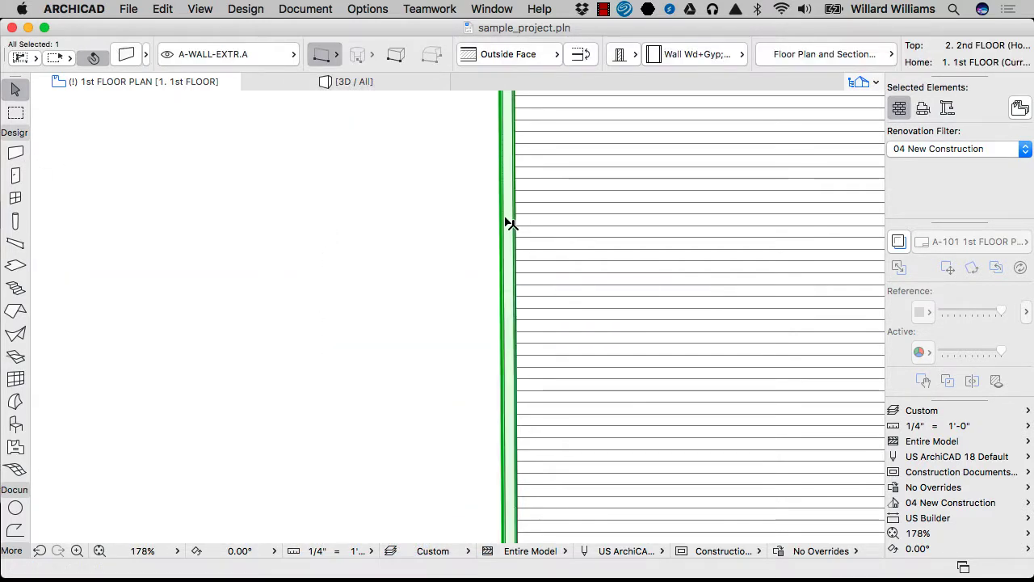
key(Delete)
key(super+z)
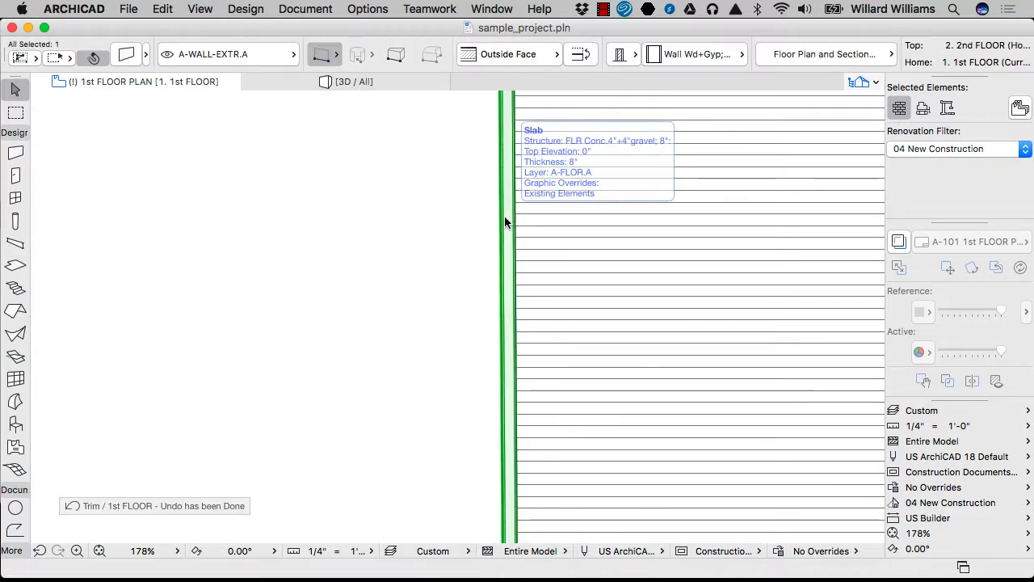
Step: Draw a horizontal wall on layer A-WALL-EXTR.A across the vertical exterior wall and inspect their junction
key(Escape)
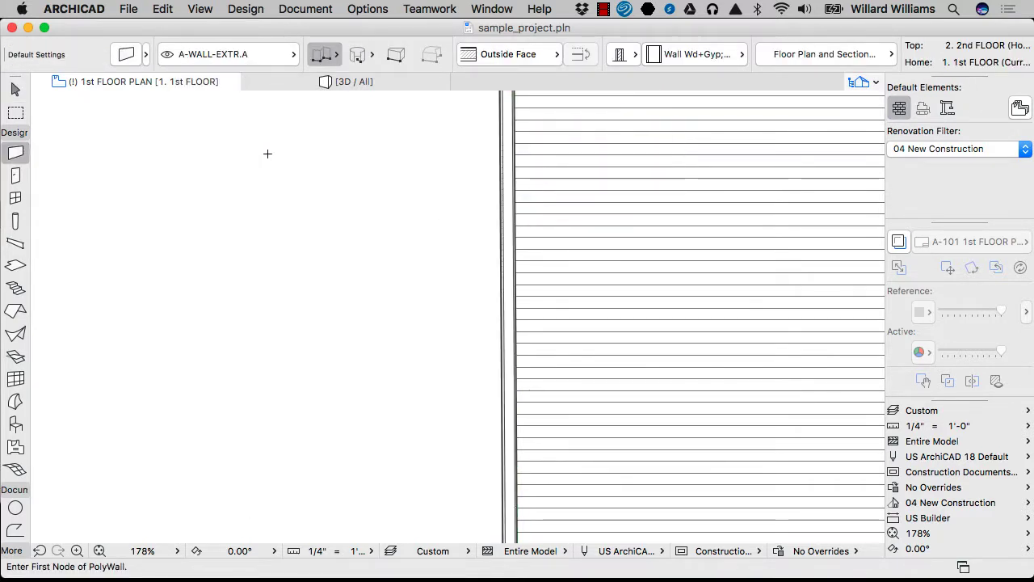
click(362, 315)
click(653, 306)
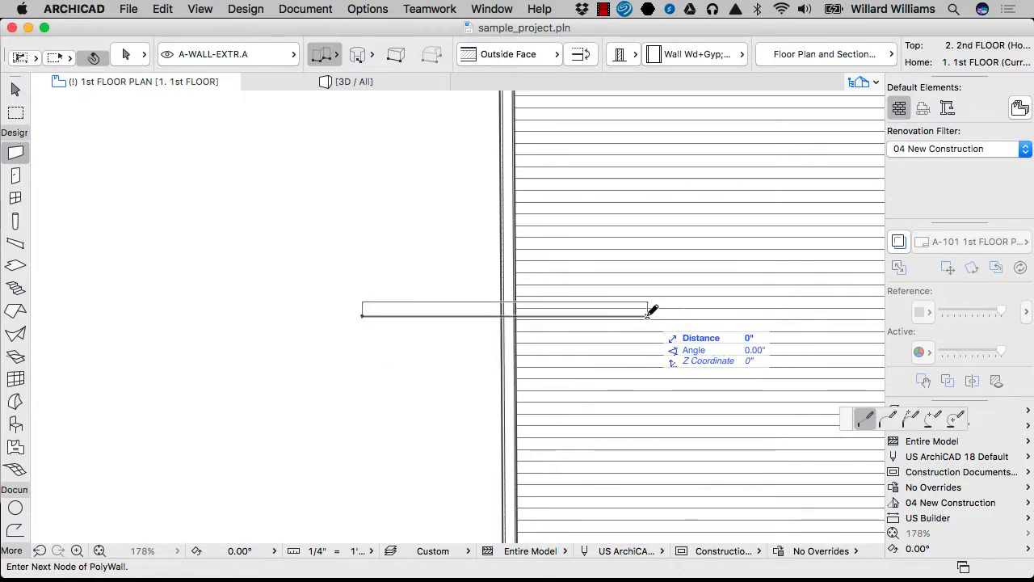
click(653, 305)
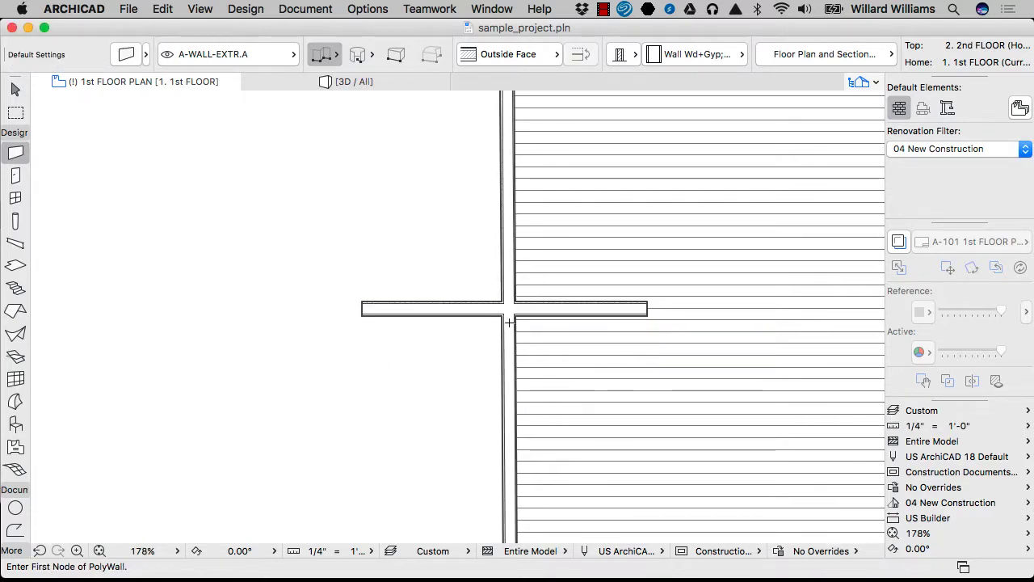
scroll(507, 316, up, 10)
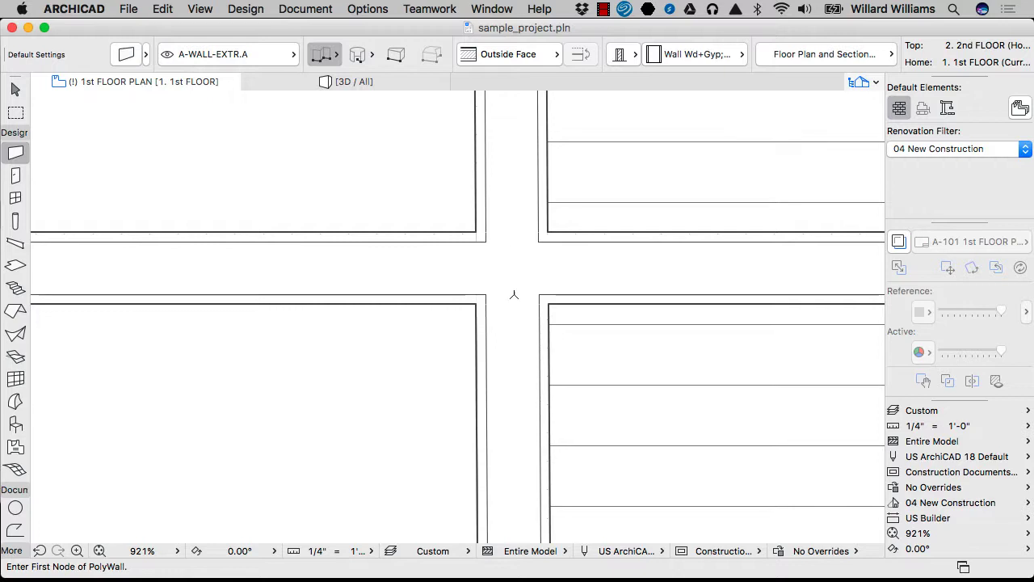
scroll(485, 142, down, 8)
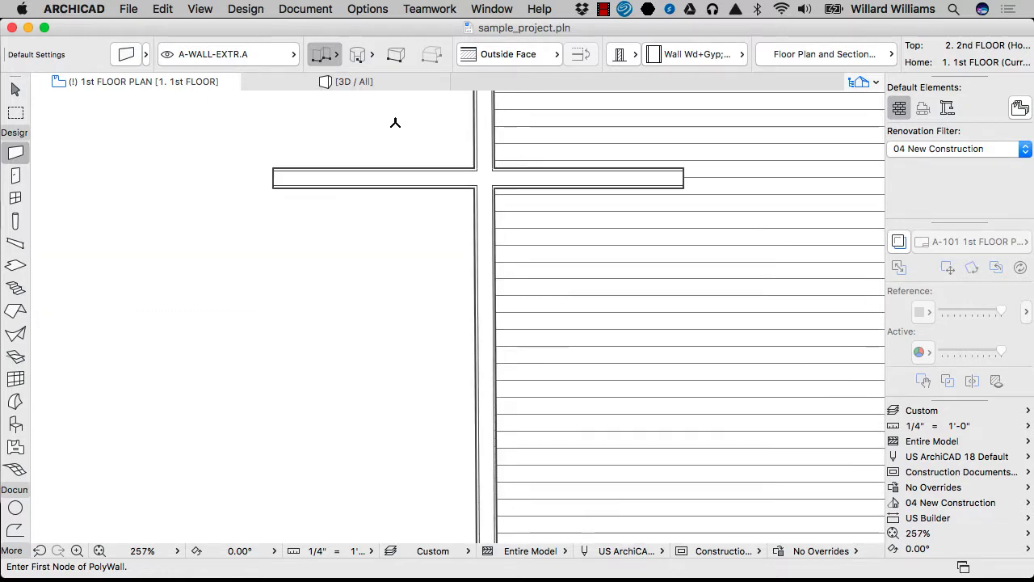
Step: Draw a second horizontal wall on layer A-WALL-EXTR.B across the vertical exterior wall, below the first, and inspect its junction
click(284, 57)
scroll(386, 535, down, 2)
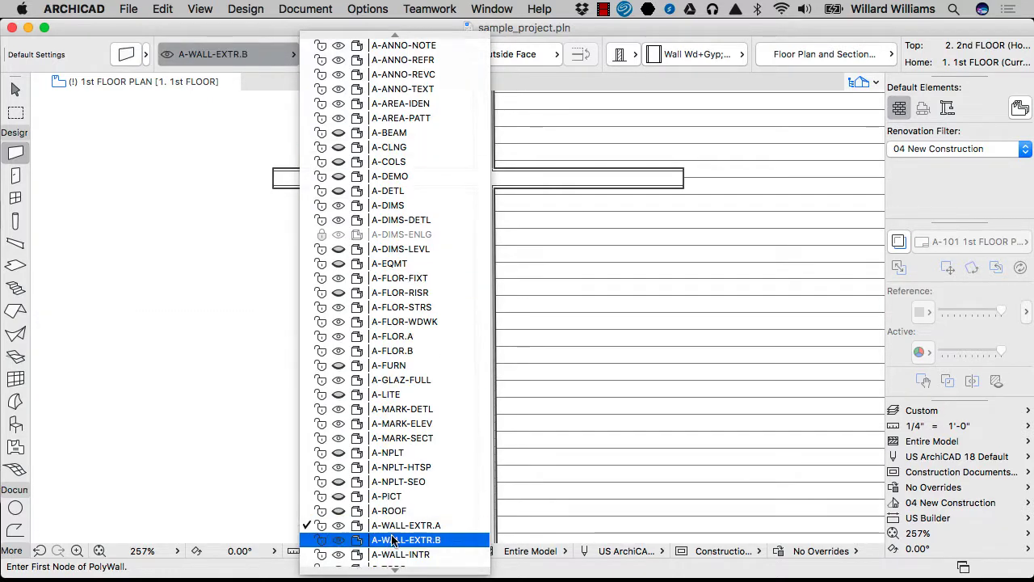
click(395, 540)
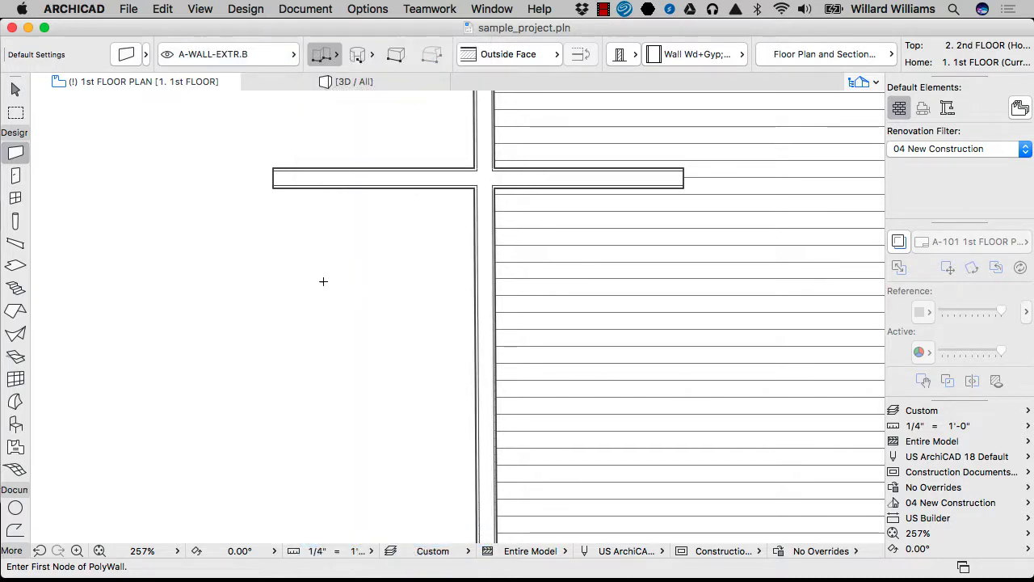
click(265, 284)
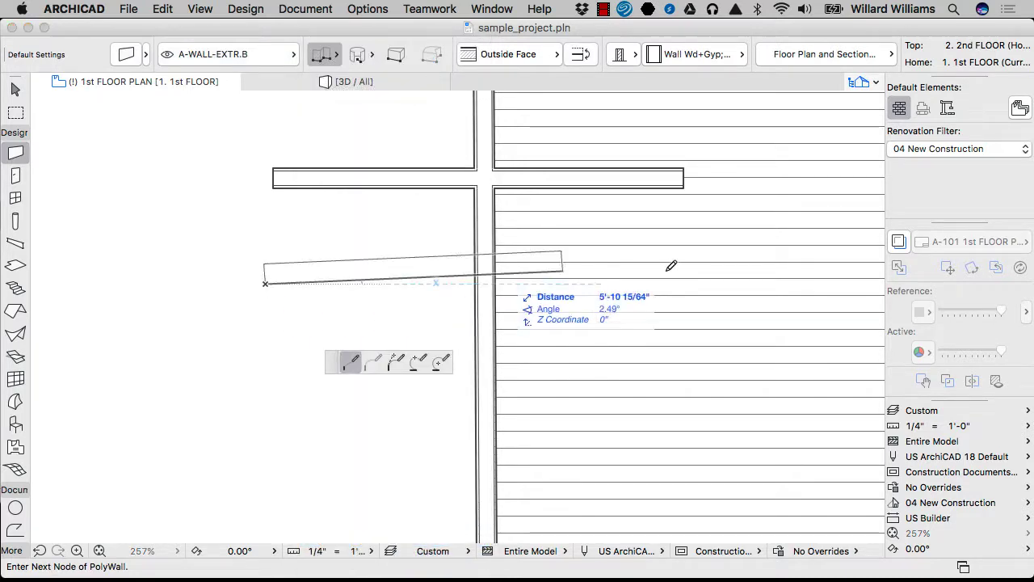
double_click(713, 280)
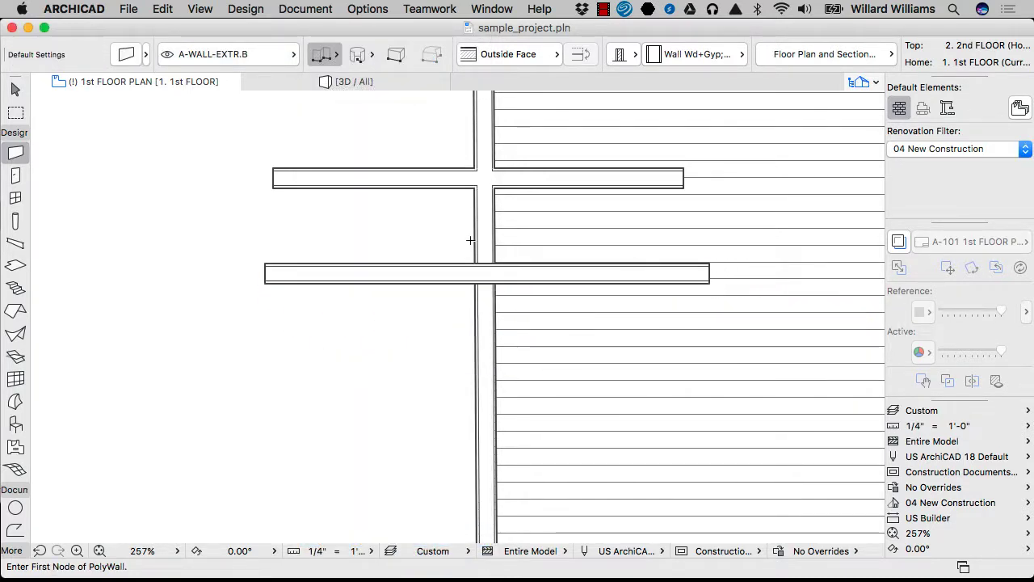
scroll(470, 240, up, 3)
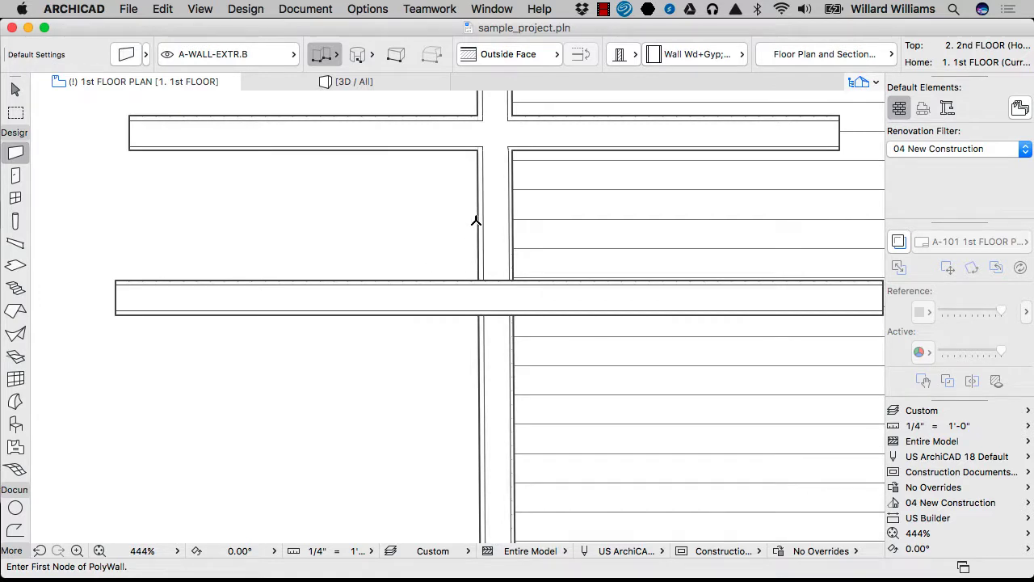
Step: Move the lower horizontal wall to layer A-WALL-EXTR.A and inspect how it joins the vertical exterior wall
key(Escape)
click(463, 283)
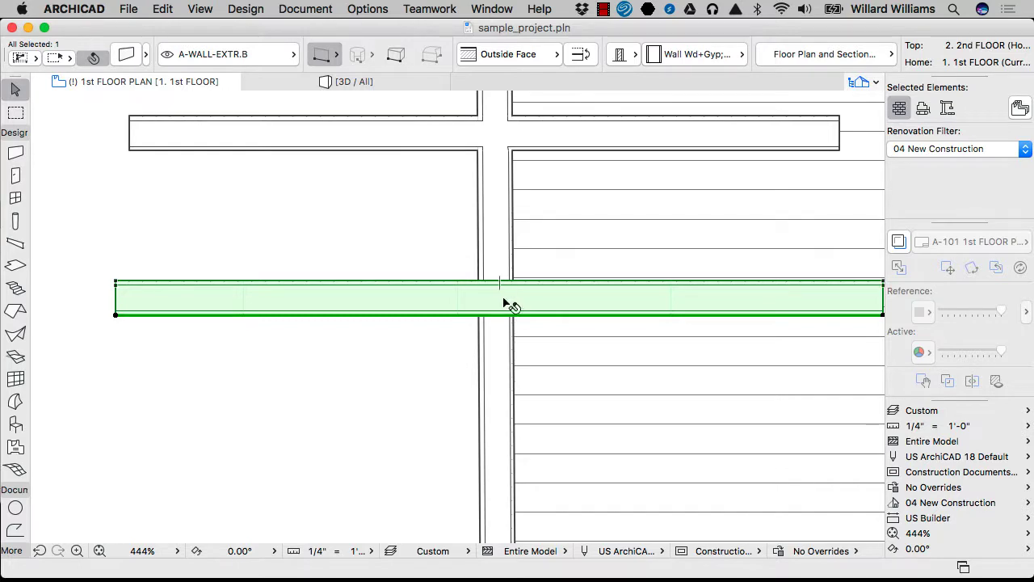
scroll(510, 294, down, 1)
scroll(510, 294, down, 1)
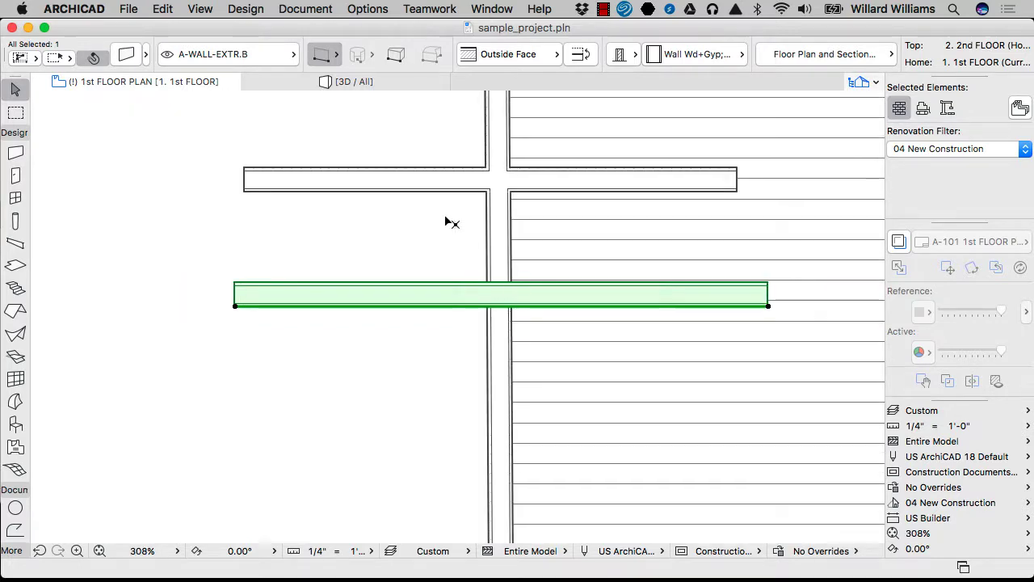
click(267, 57)
click(380, 552)
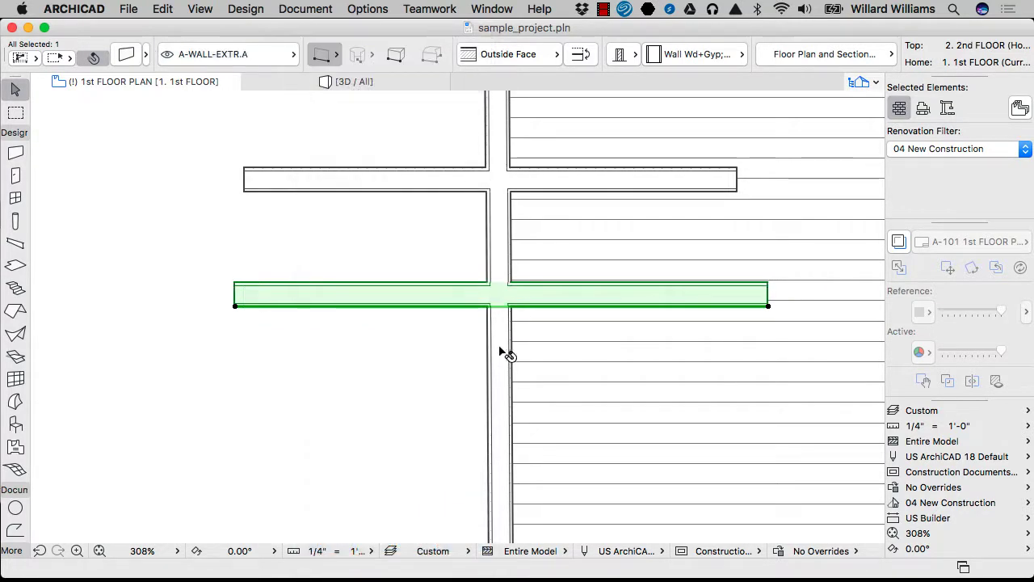
scroll(515, 294, up, 3)
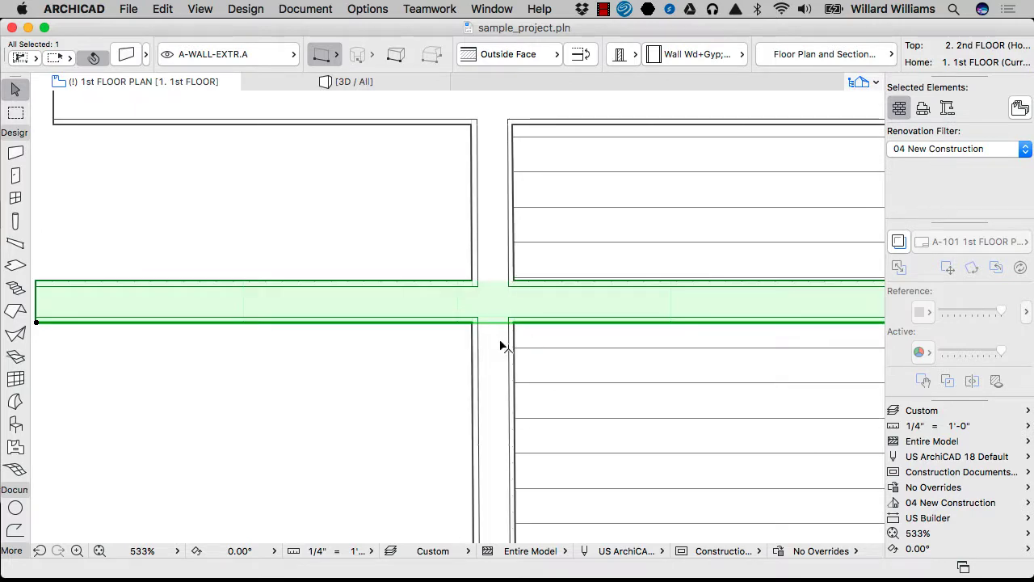
Step: Move the lower horizontal wall back to layer A-WALL-EXTR.B and compare both crossing walls' junctions
click(267, 54)
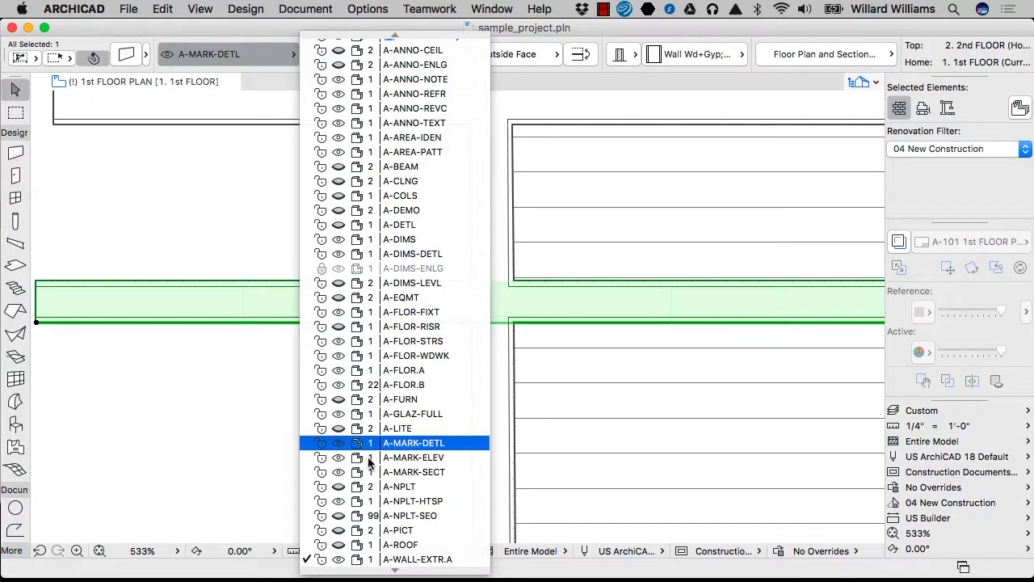
click(394, 558)
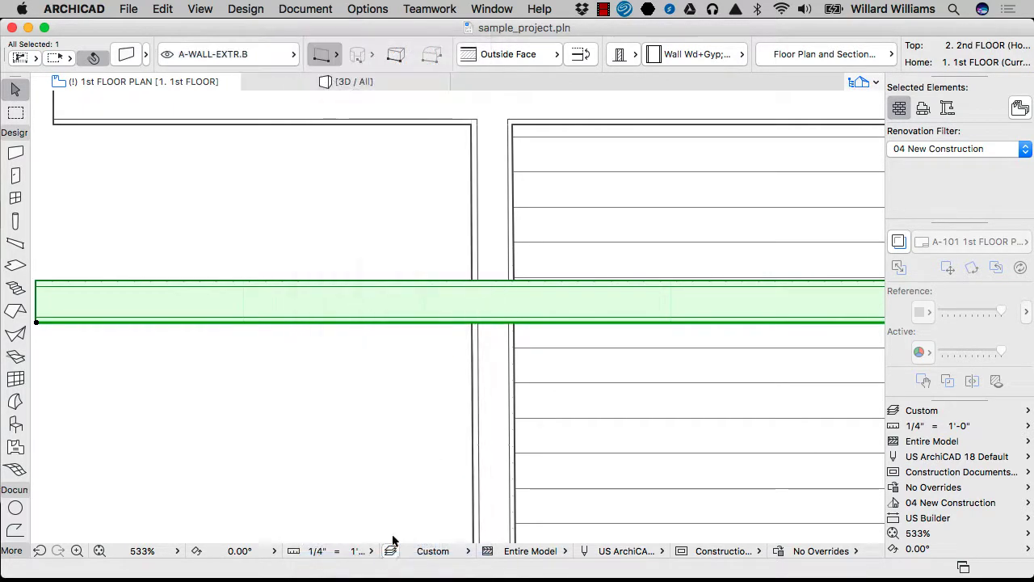
click(419, 390)
scroll(457, 250, down, 5)
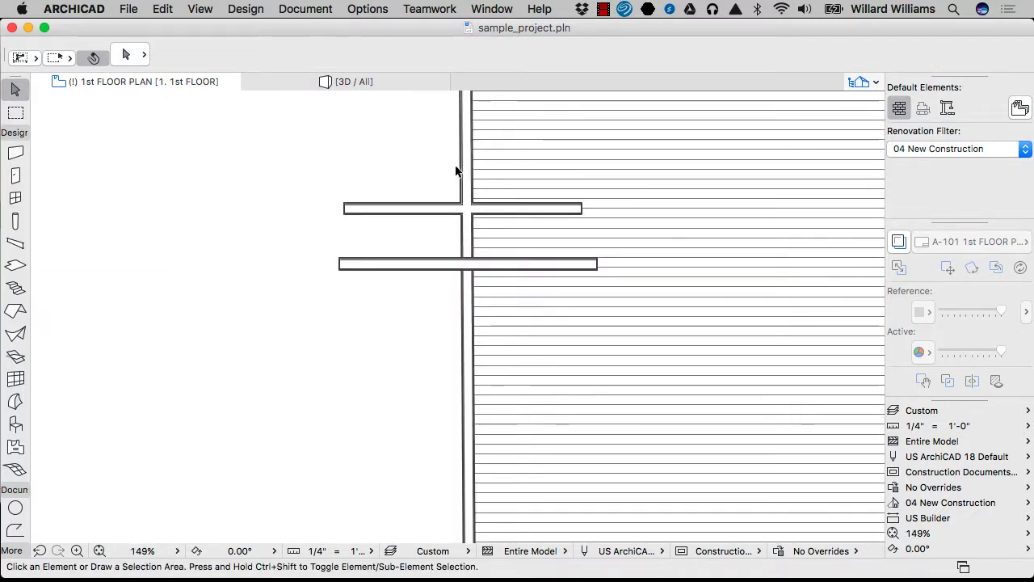
scroll(464, 192, up, 2)
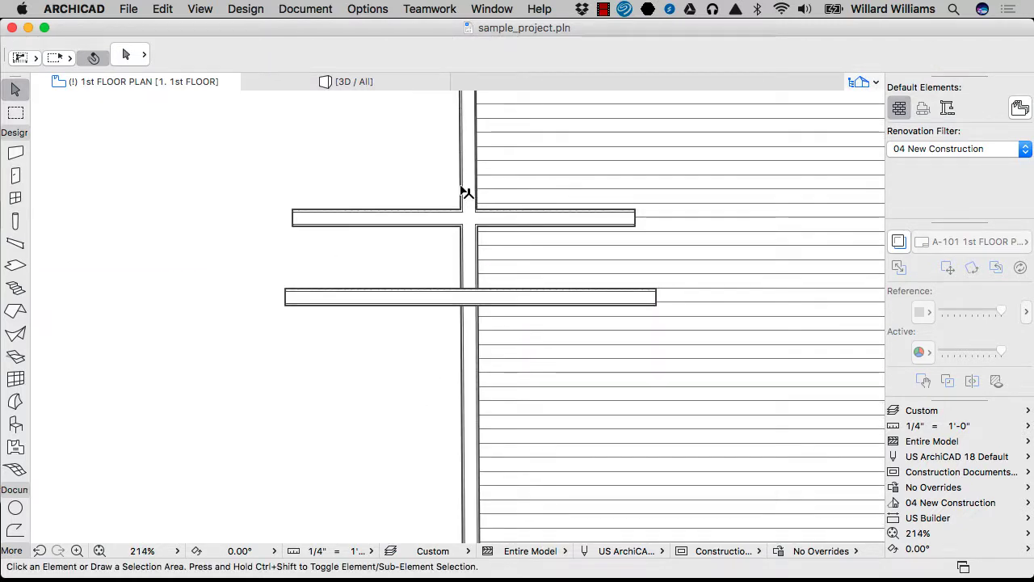
Step: Set the intersection group number of layer A-WALL-EXTR.B to 22 in the Floor Plan layer combination, update the combination and apply it
key(super+l)
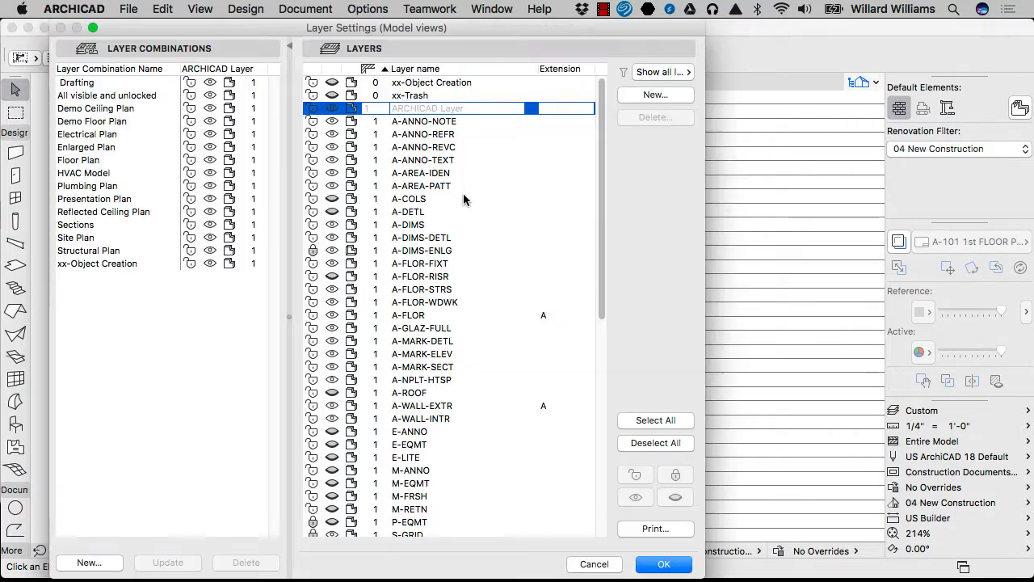
scroll(474, 442, down, 5)
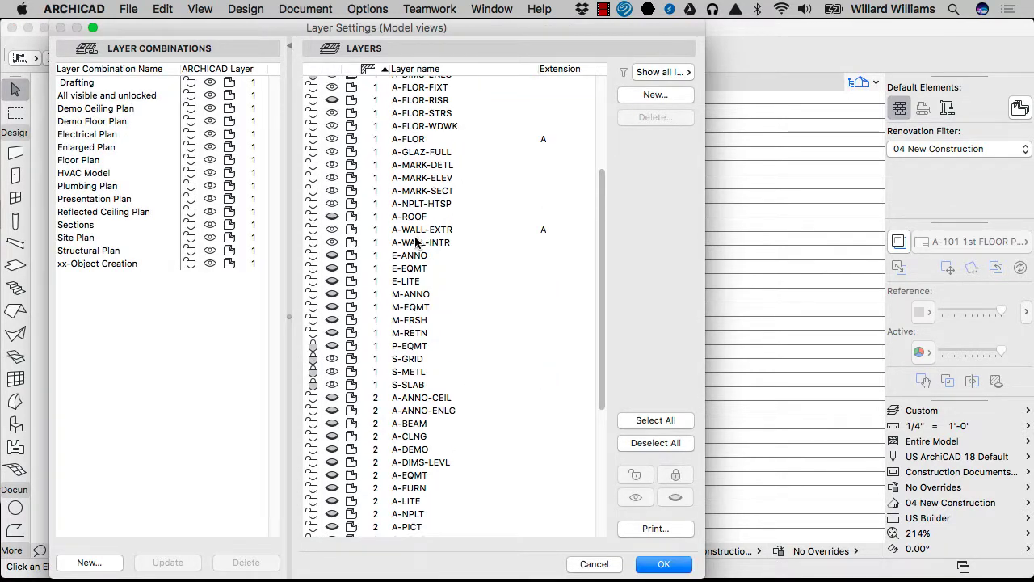
click(125, 163)
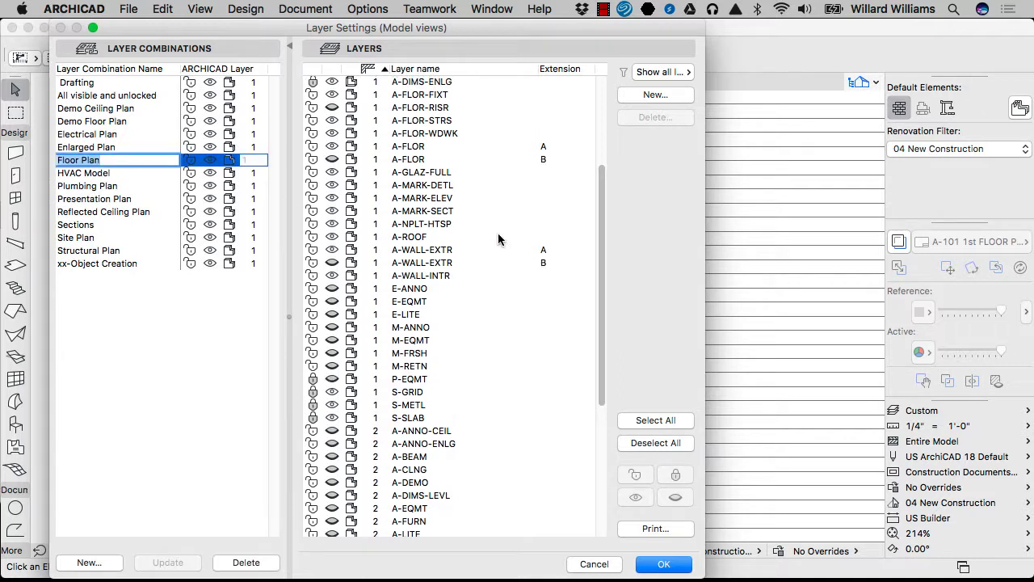
click(451, 264)
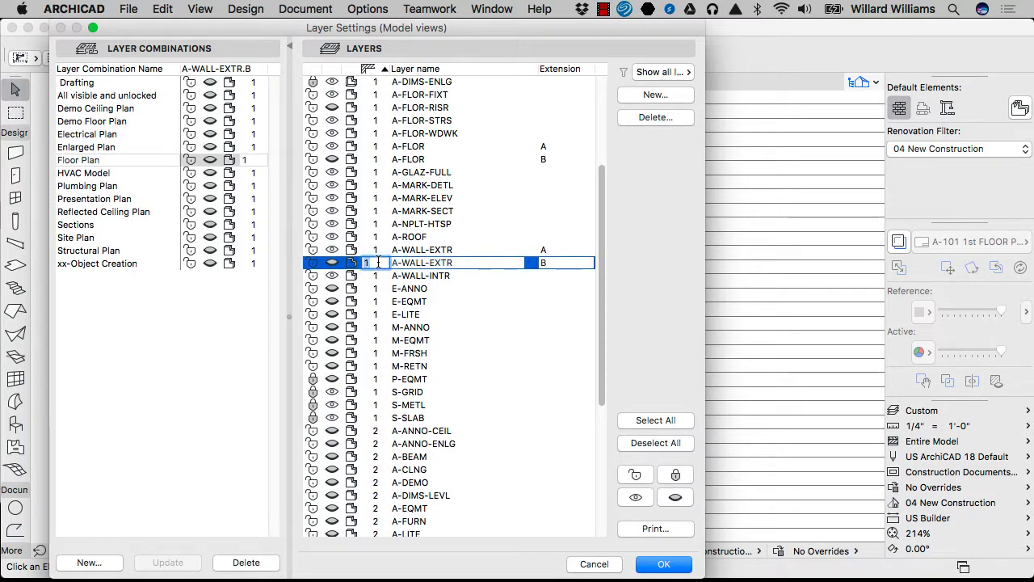
text(22)
click(347, 266)
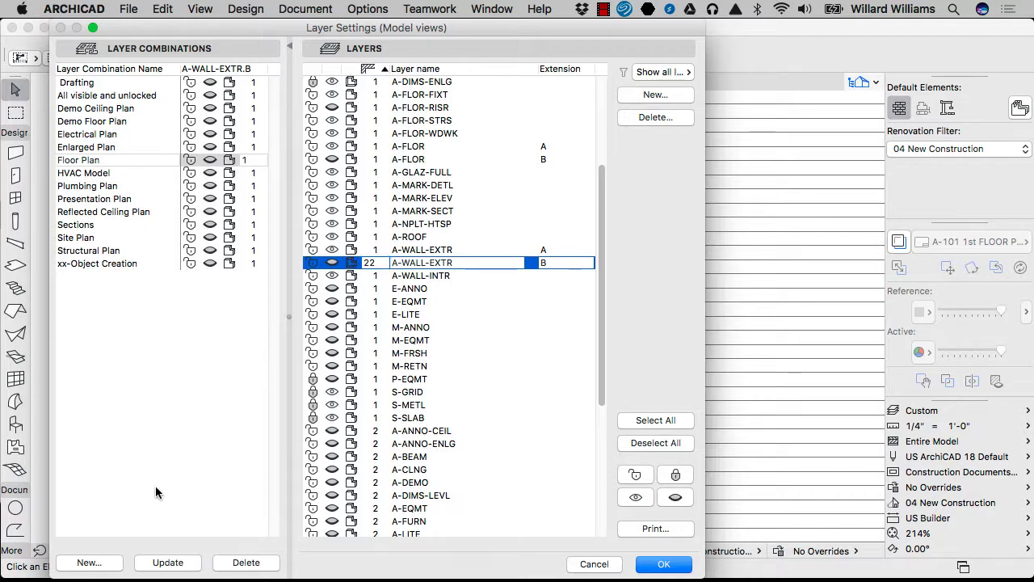
click(166, 563)
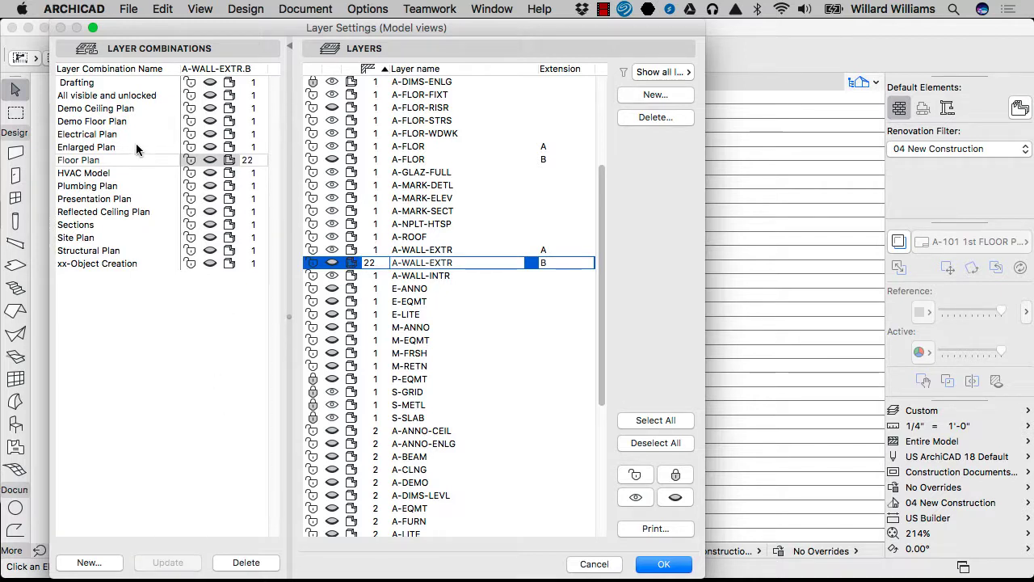
click(650, 564)
Step: Hide the layer of the shingle roof covering the wall crossings in the floor plan
click(521, 327)
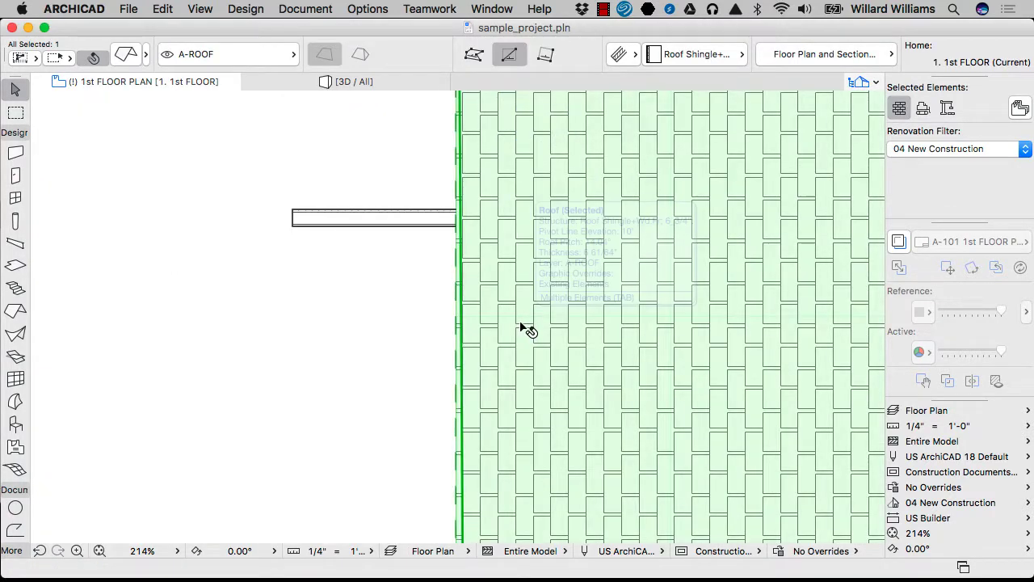
key(super+alt+l)
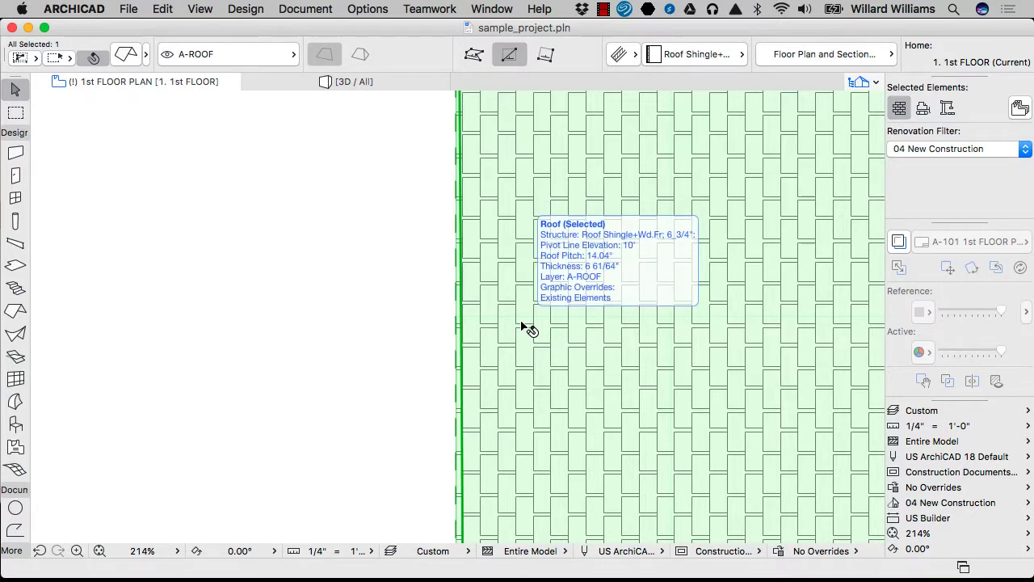
key(super+alt+shift+a)
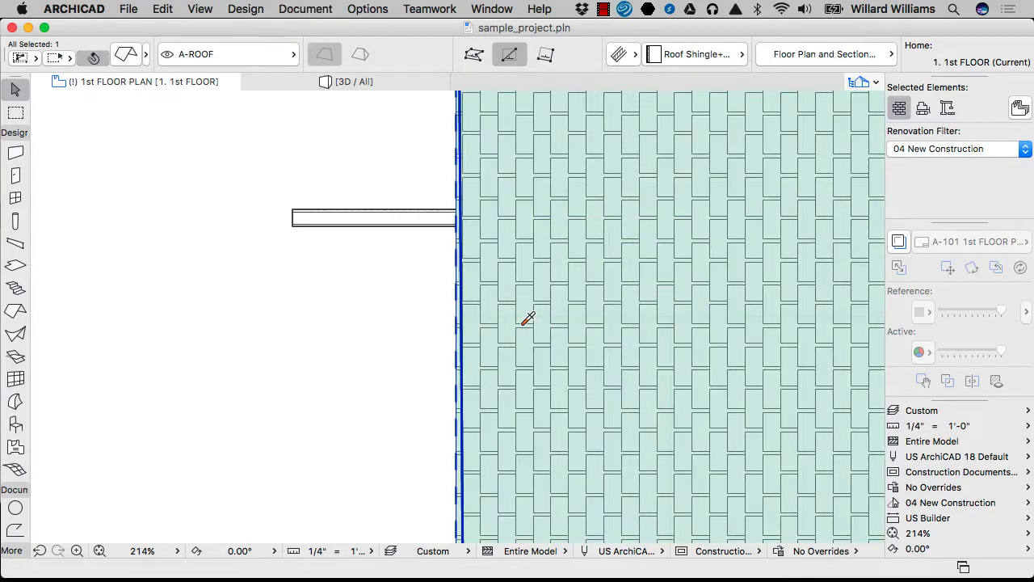
key(Escape)
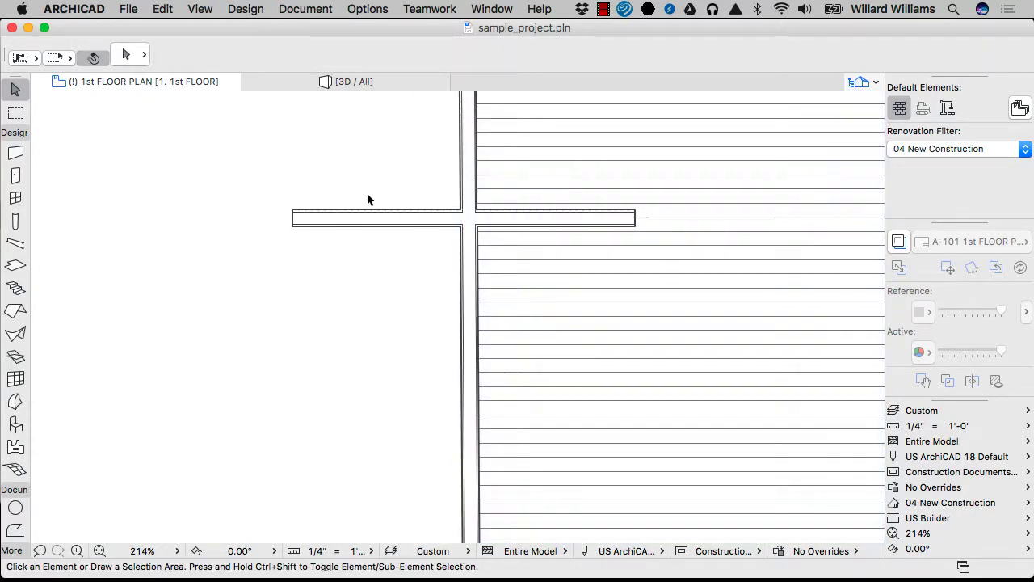
Step: Make layer A-WALL-EXTR.B visible in the Floor Plan layer combination and apply that combination
key(super+l)
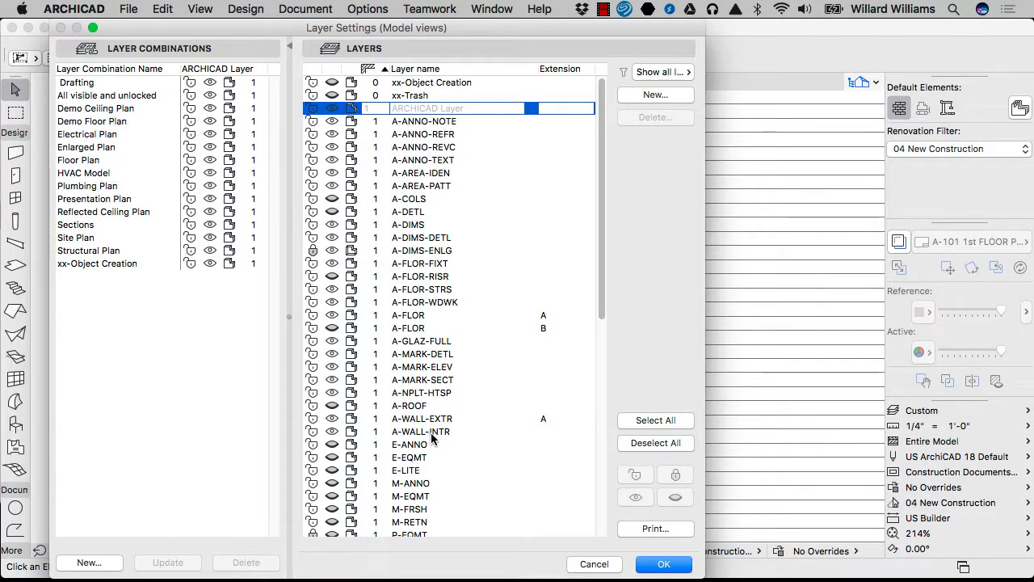
scroll(436, 429, down, 7)
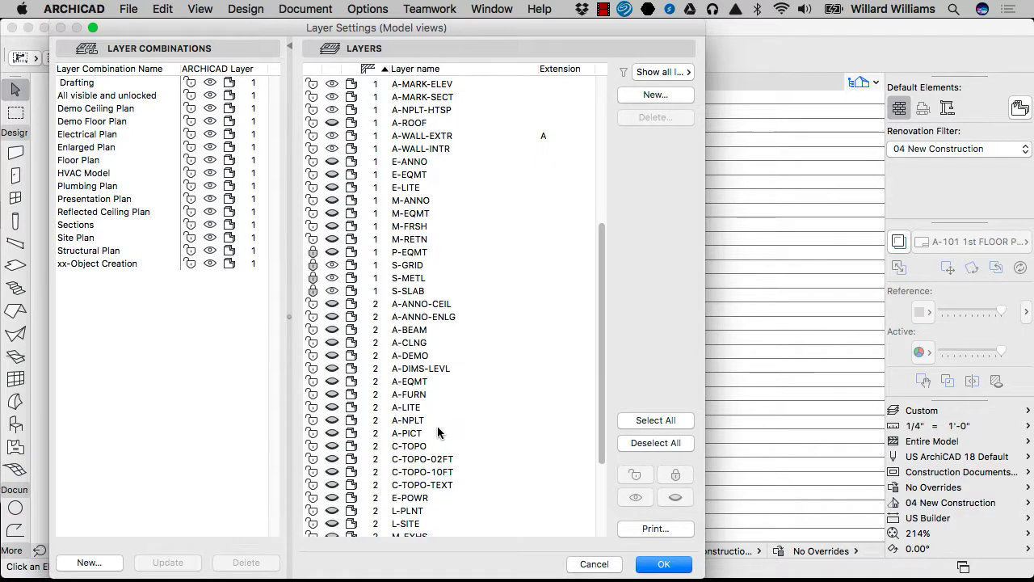
click(437, 69)
scroll(465, 356, down, 10)
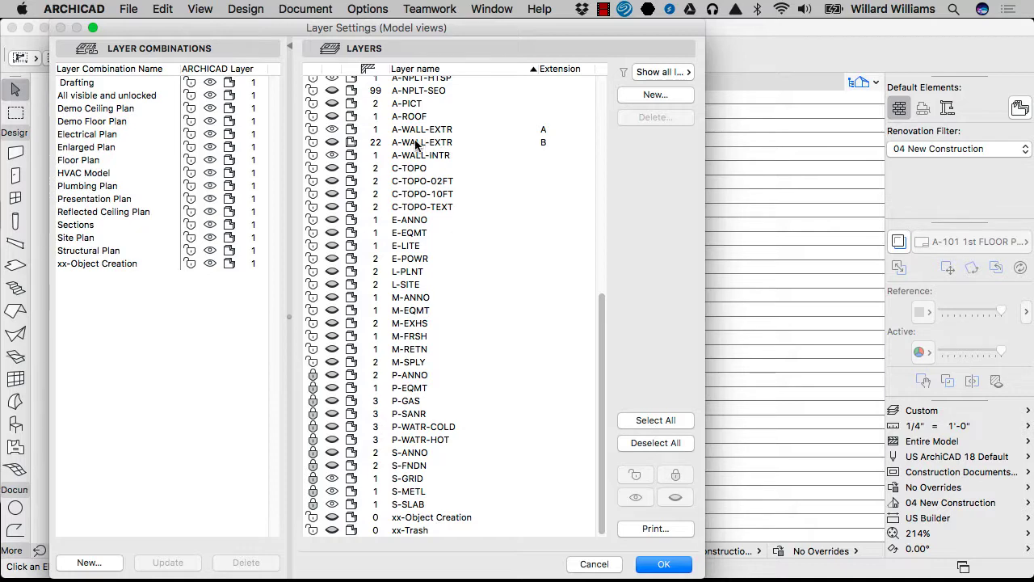
click(337, 143)
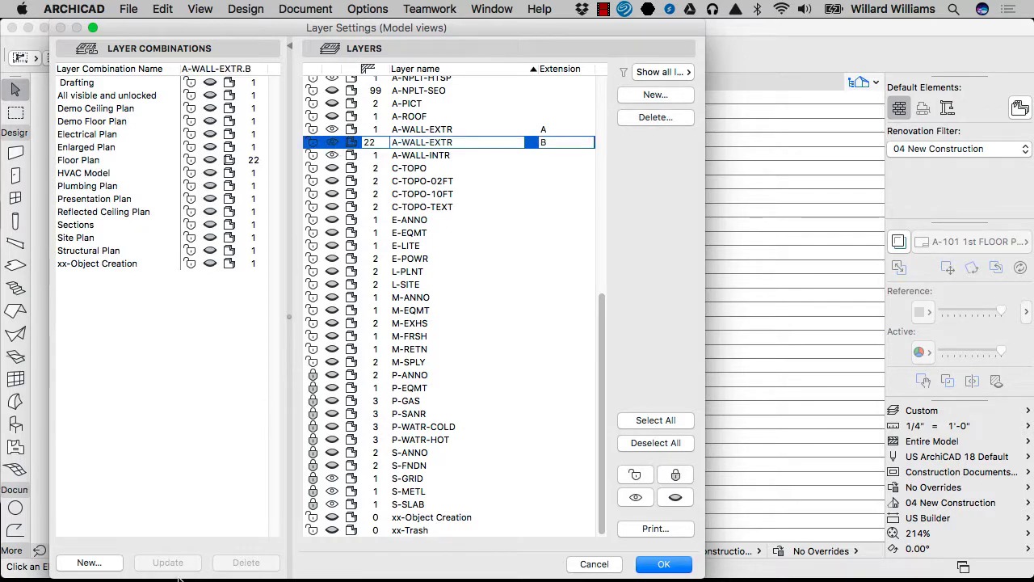
click(212, 162)
click(663, 564)
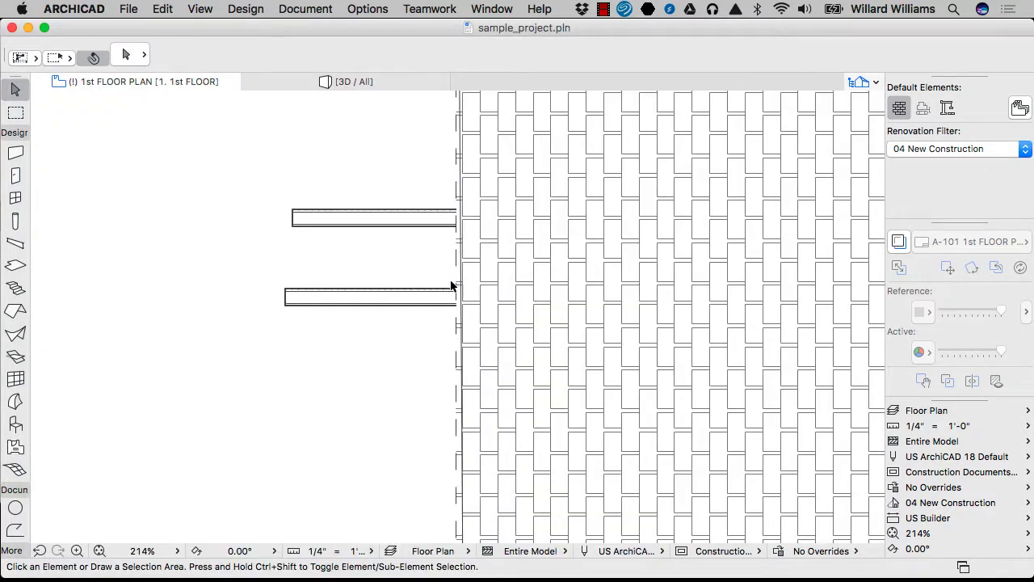
Step: Hide the shingle roof's layer and select the vertical exterior wall together with both horizontal walls crossing it
click(522, 251)
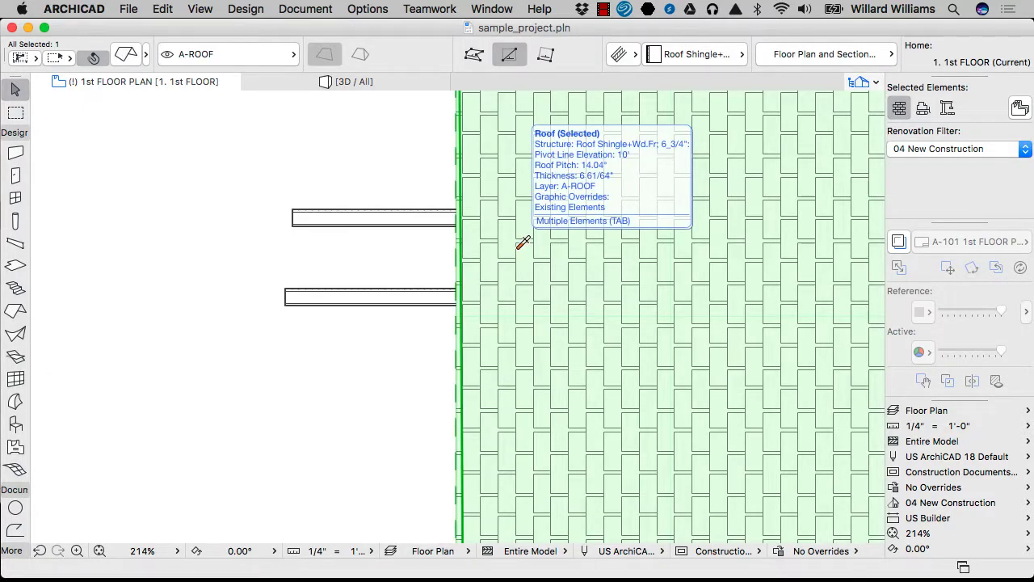
key(Escape)
click(420, 225)
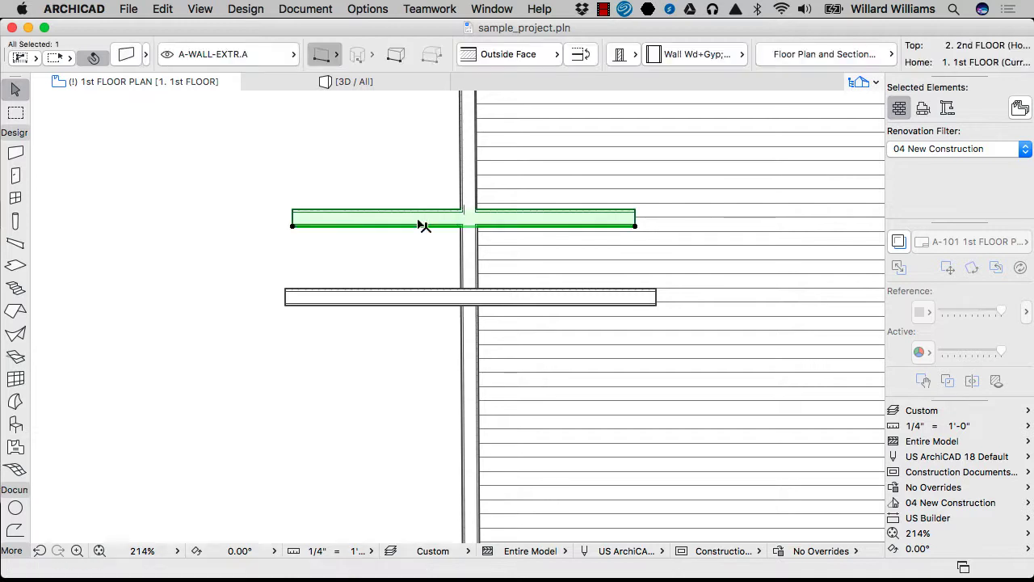
shift+click(469, 244)
shift+click(425, 298)
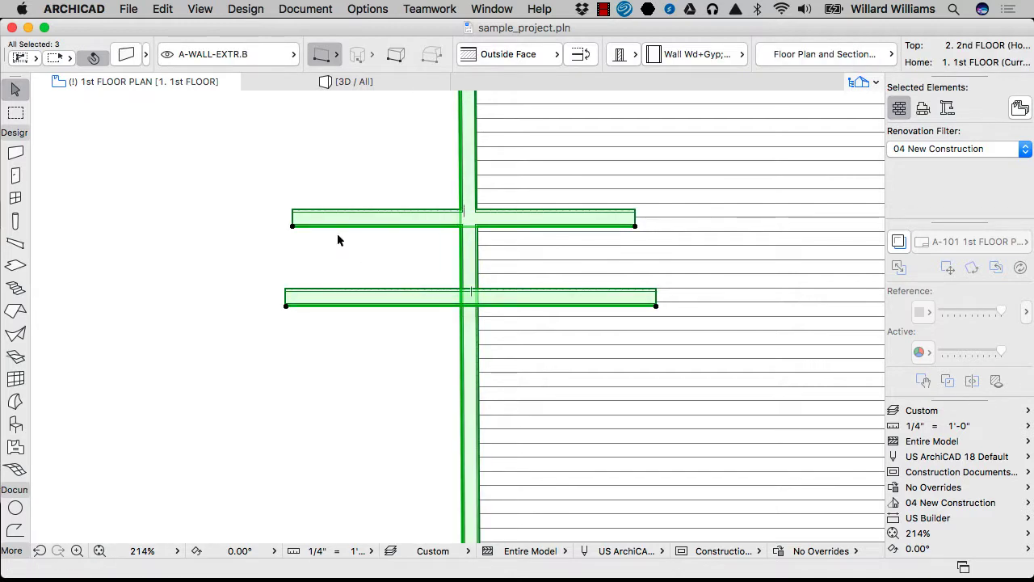
Step: Show only the selected walls in 3D and examine the wireframe and solid walls where they cross
key(F5)
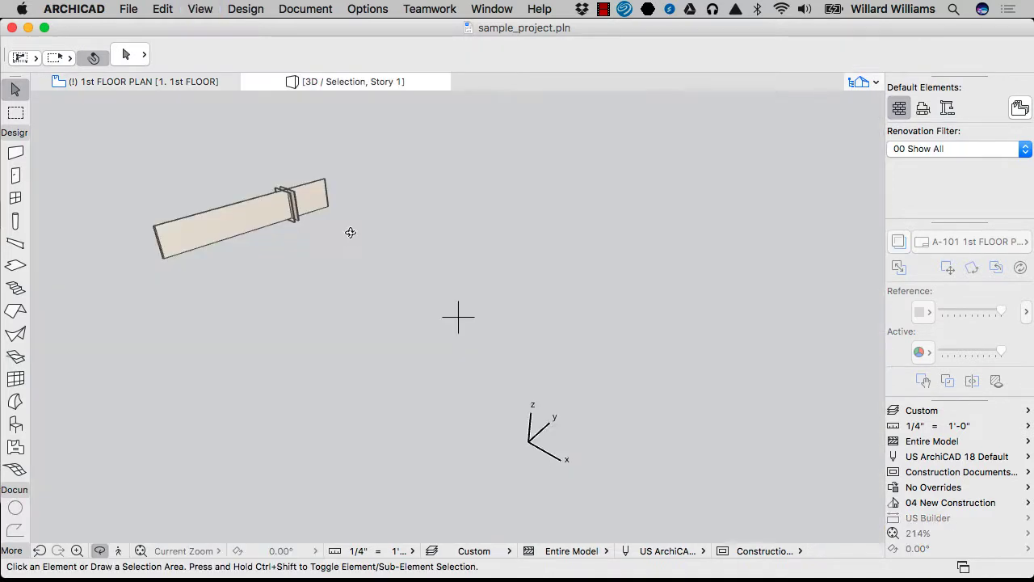
key(super+apostrophe)
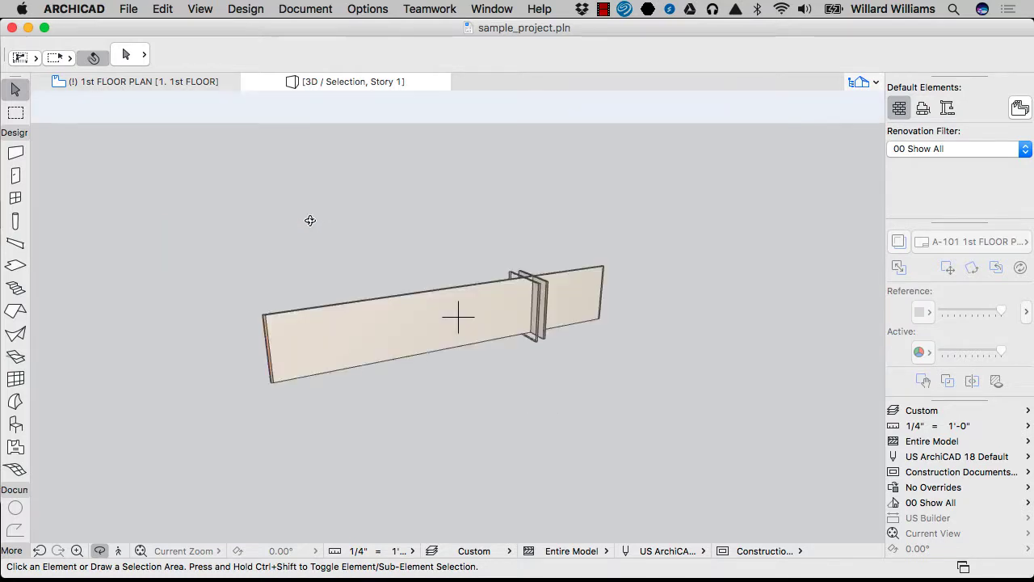
drag(431, 204, 547, 273)
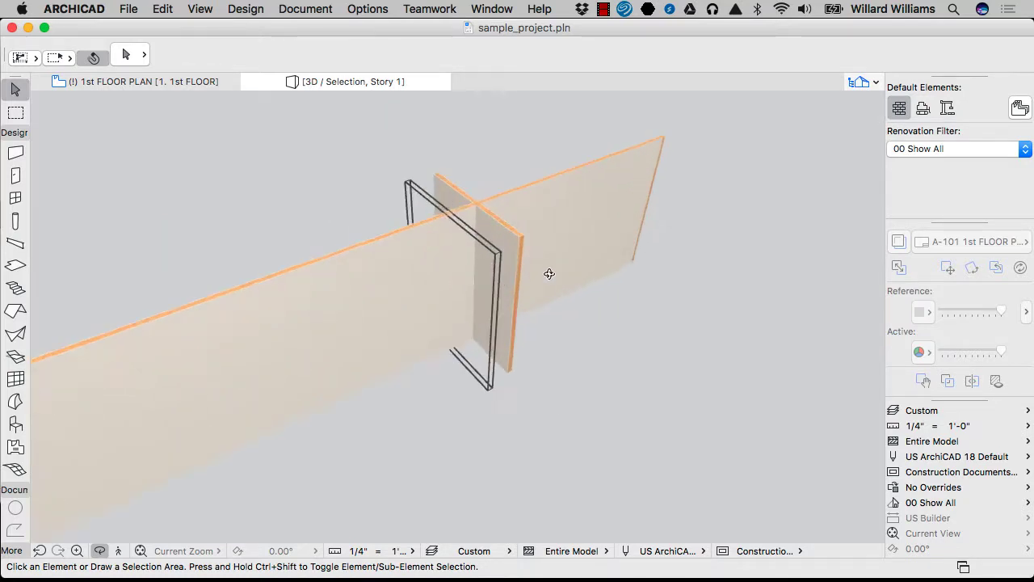
scroll(534, 261, up, 10)
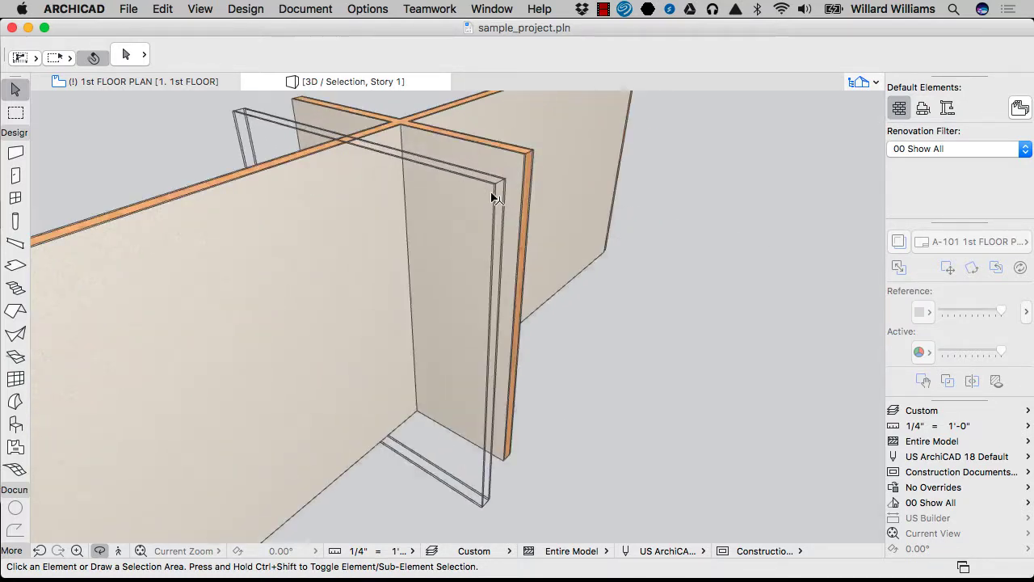
Step: Select the wireframe wall in 3D to check its layer and its crossing with the long solid wall, and clear the selection
click(494, 191)
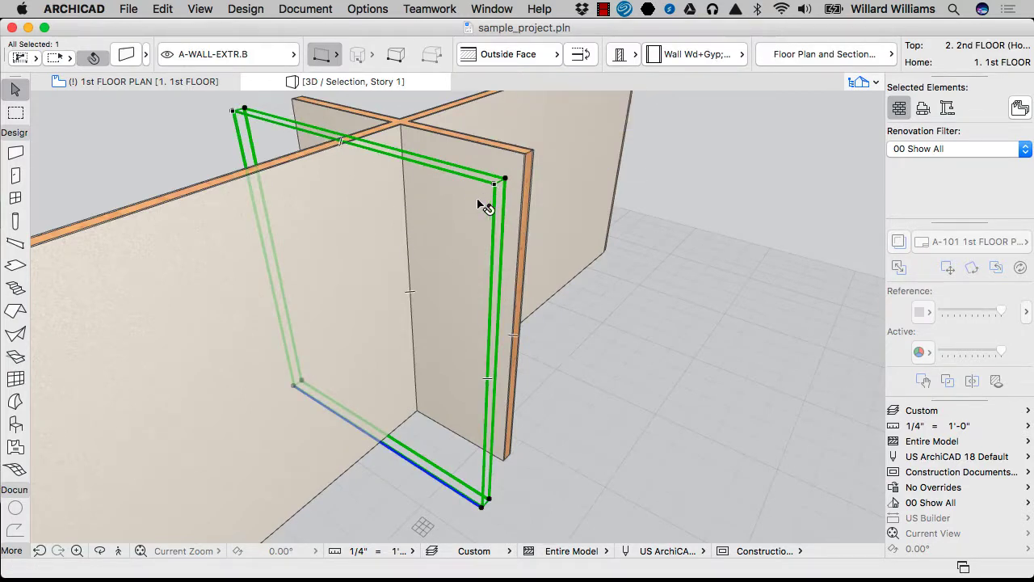
click(466, 468)
shift+middle_drag(600, 215, 538, 205)
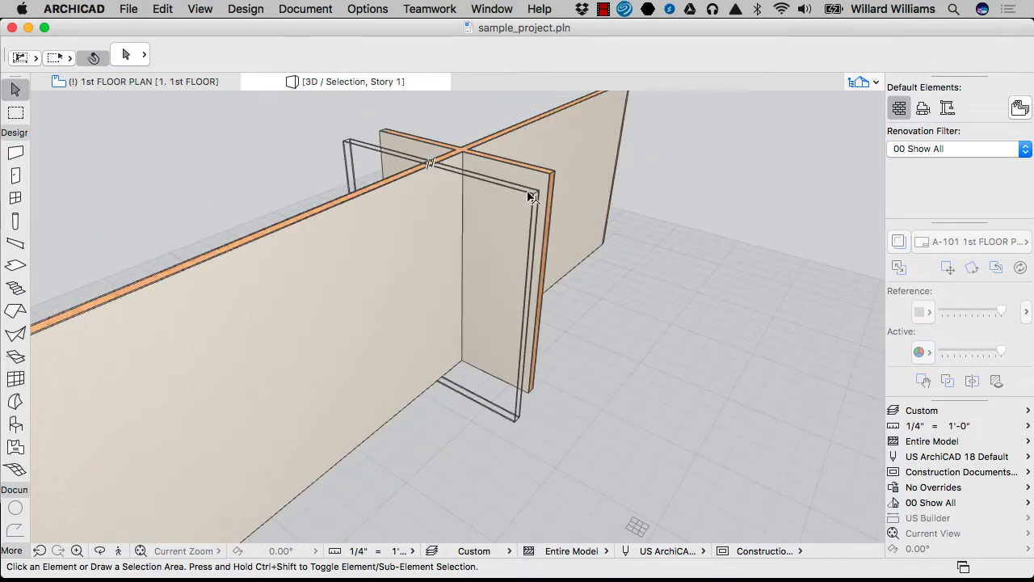
click(532, 196)
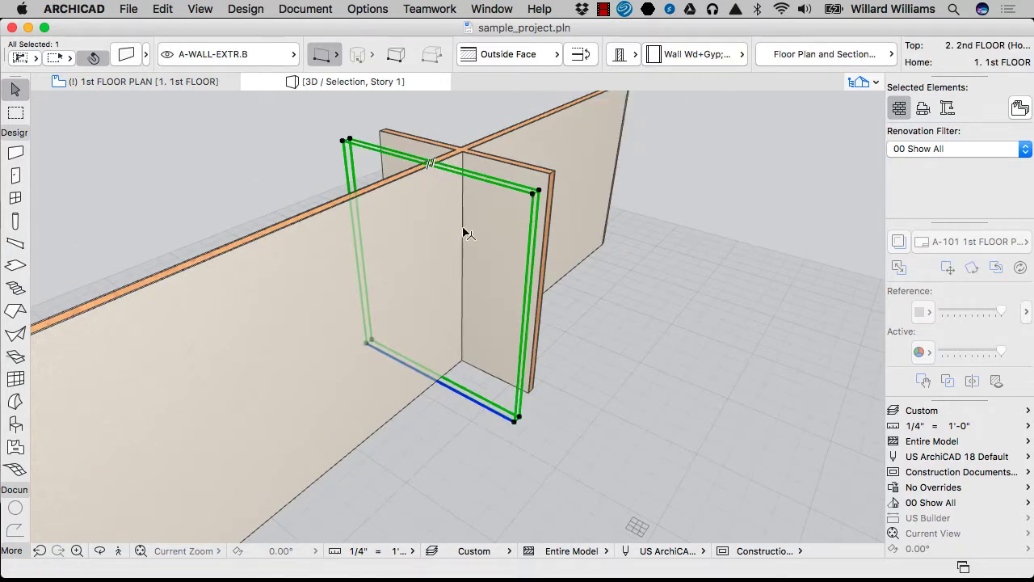
key(Escape)
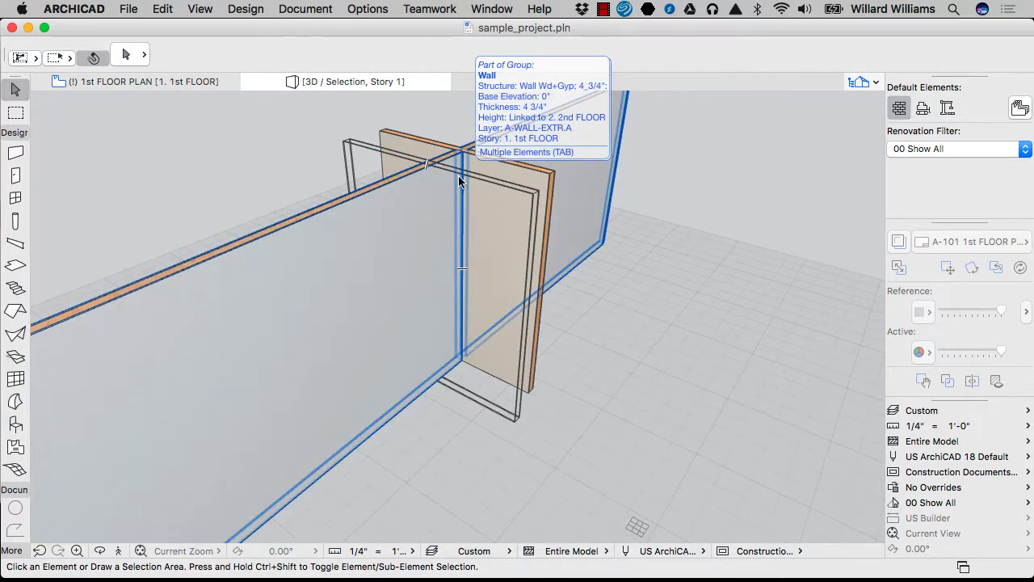
Step: Compare both wall crossings from a higher viewpoint in full wireframe display and in shaded 3D display
key(super+r)
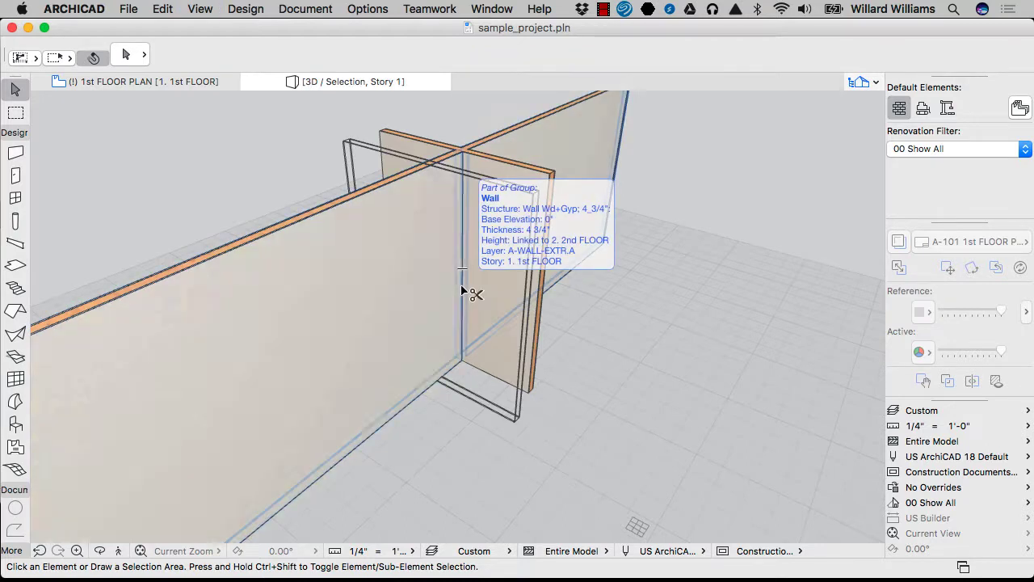
key(super+r)
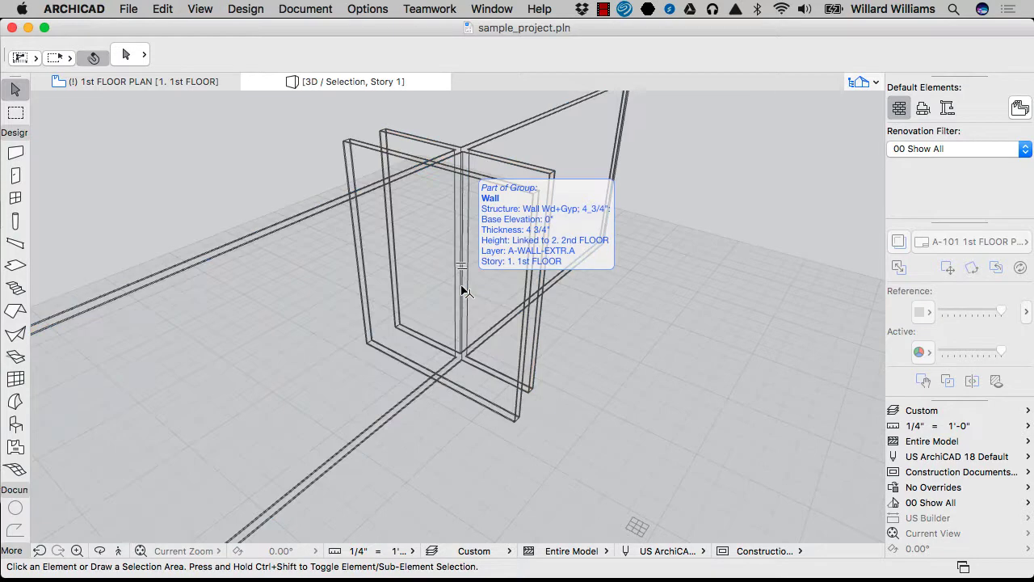
shift+middle_drag(473, 166, 470, 242)
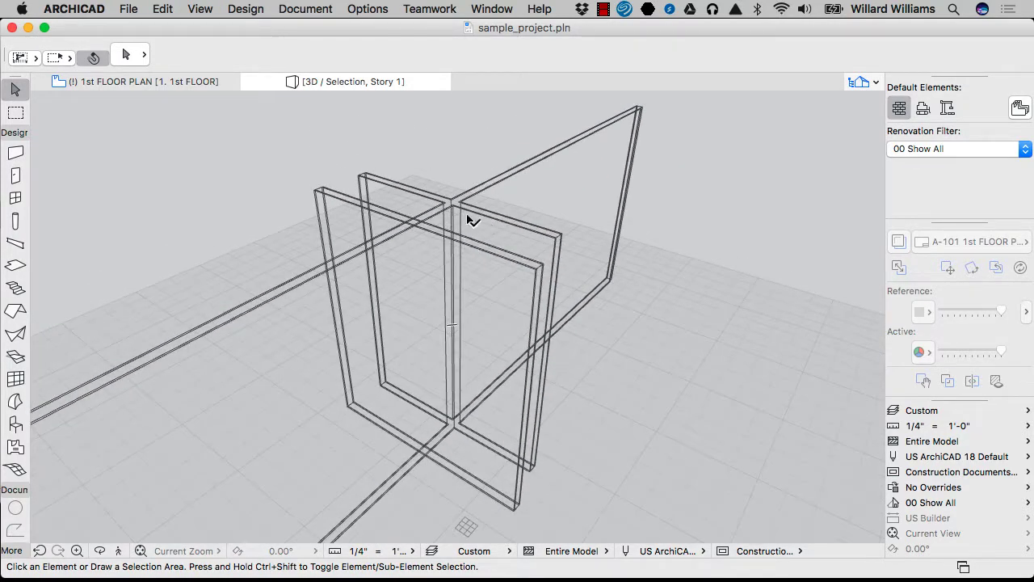
shift+middle_drag(402, 205, 427, 367)
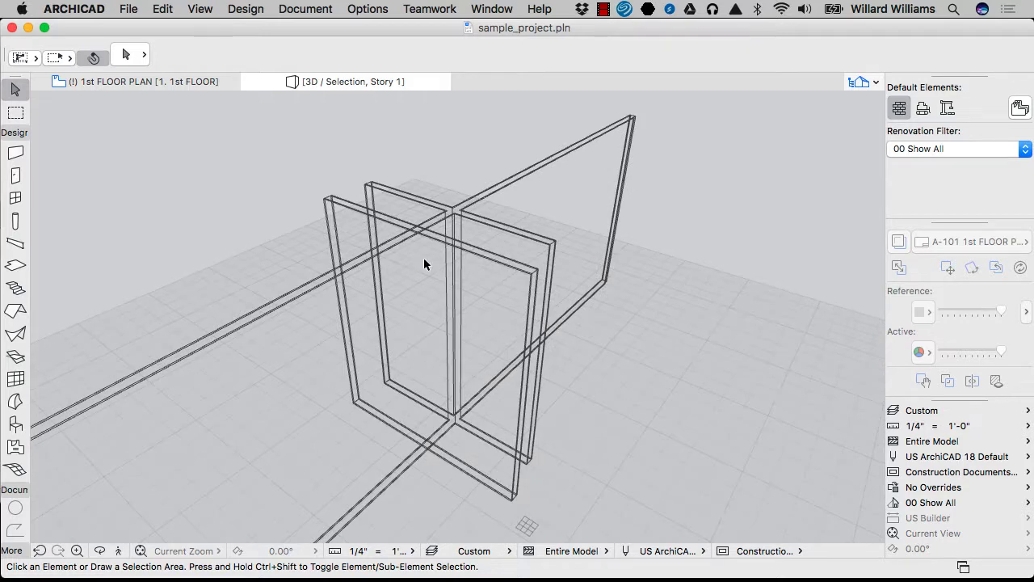
key(super+r)
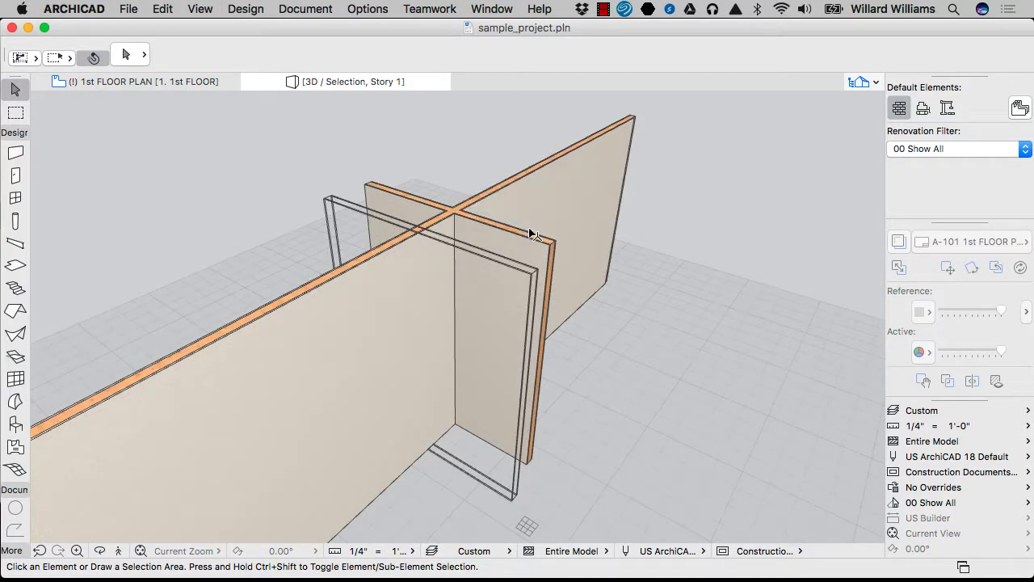
Step: Select the A-WALL-EXTR.B wall and inspect its outline up close beside the joined solid walls, leaving nothing selected
click(534, 272)
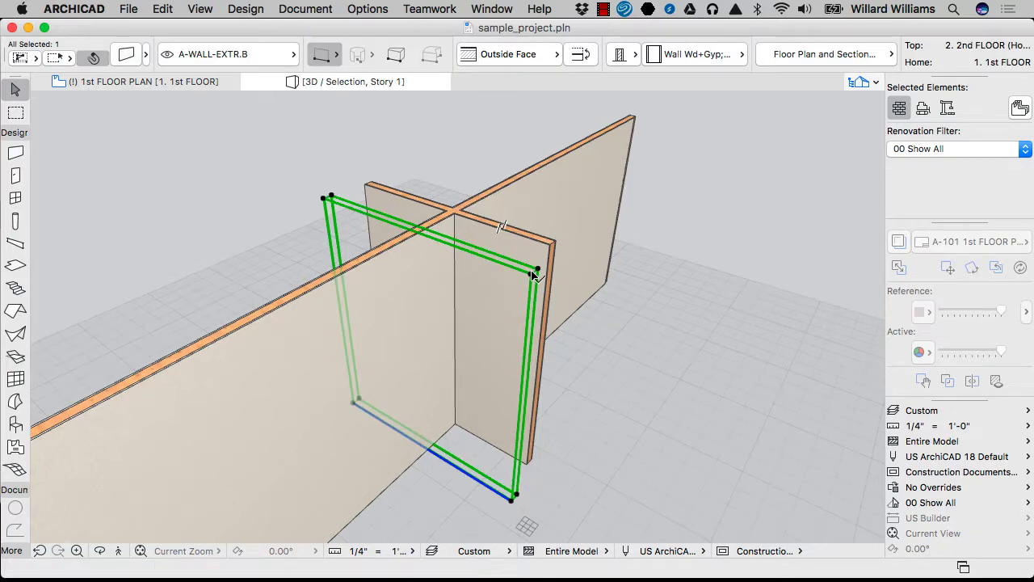
scroll(416, 457, up, 3)
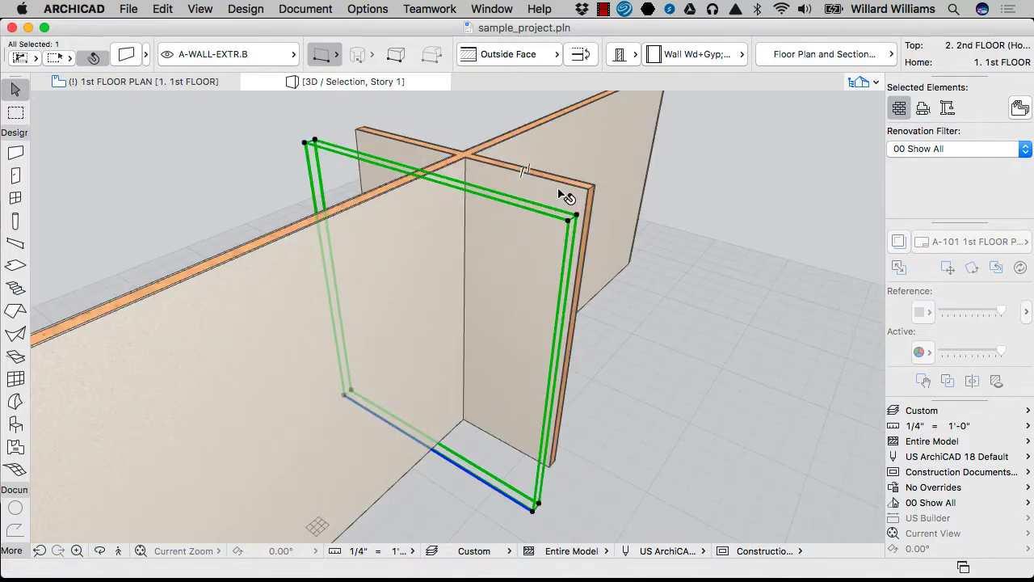
scroll(566, 194, down, 2)
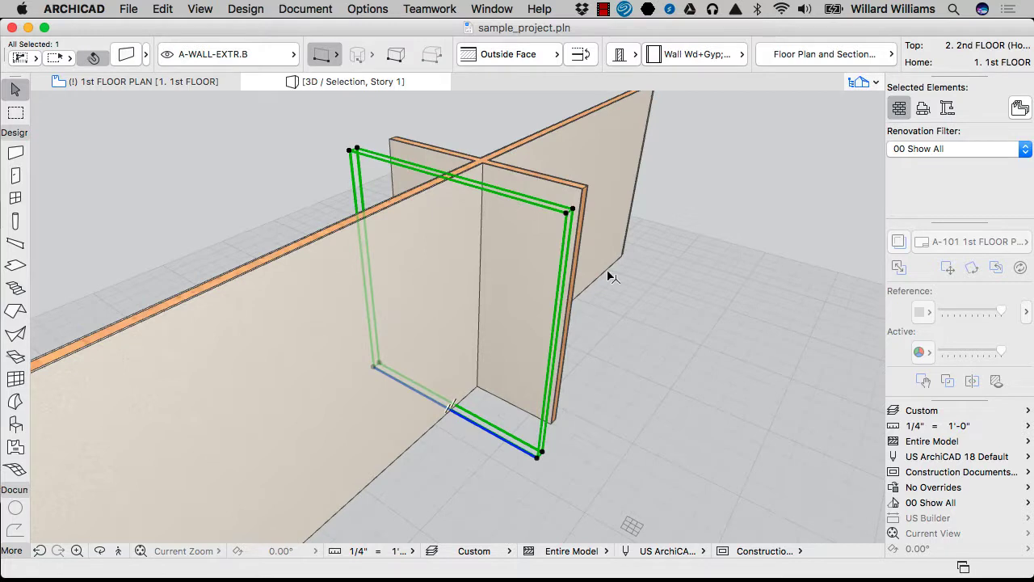
key(Escape)
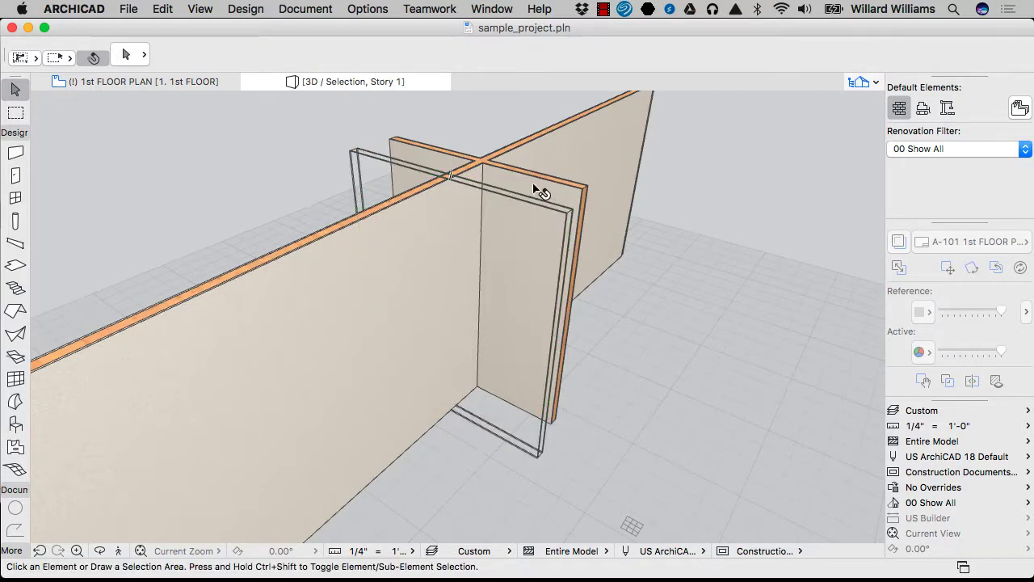
Step: Return to the first floor plan and open the layer settings at the A-WALL-EXTR layers
key(F2)
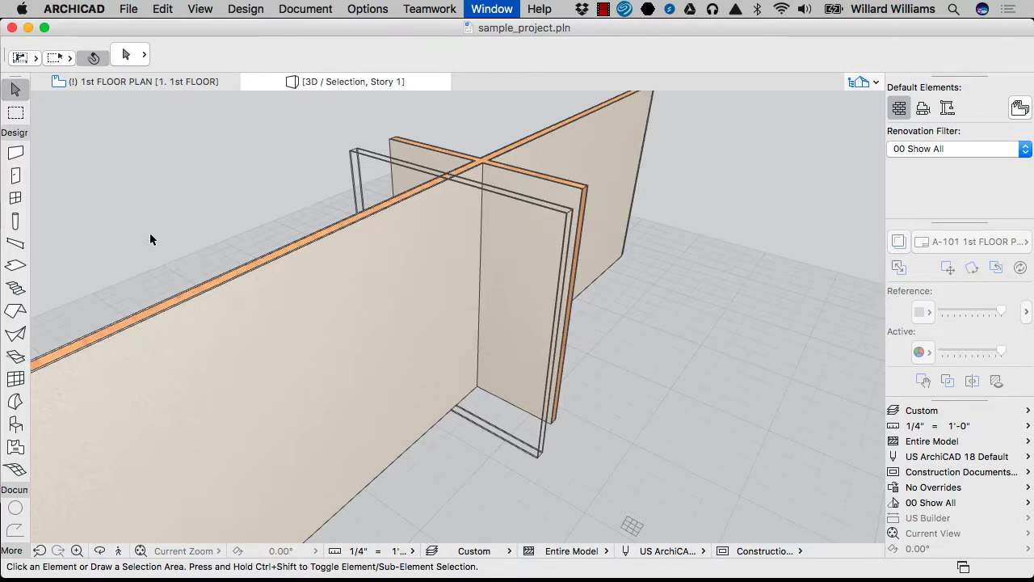
key(Escape)
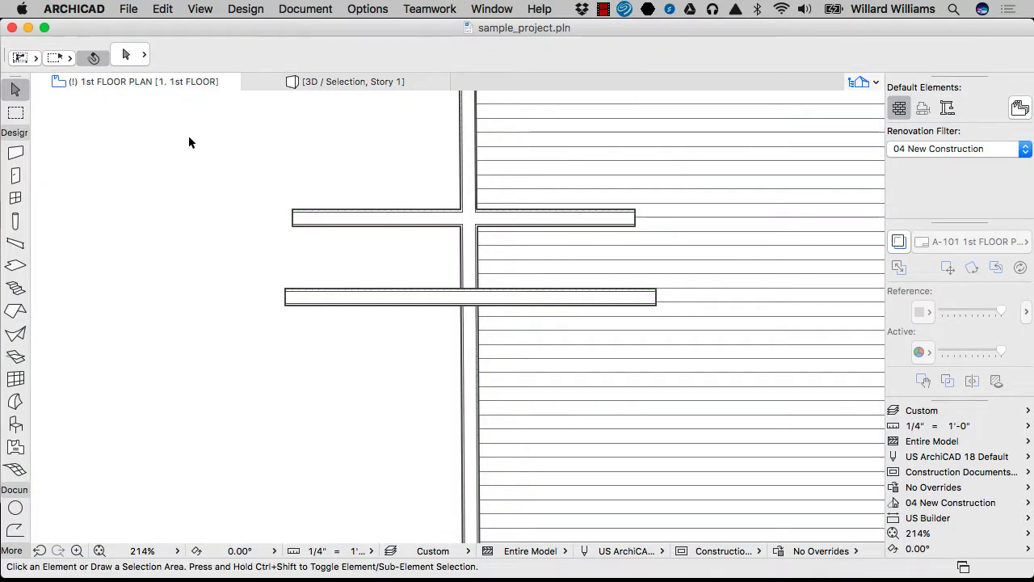
key(super+l)
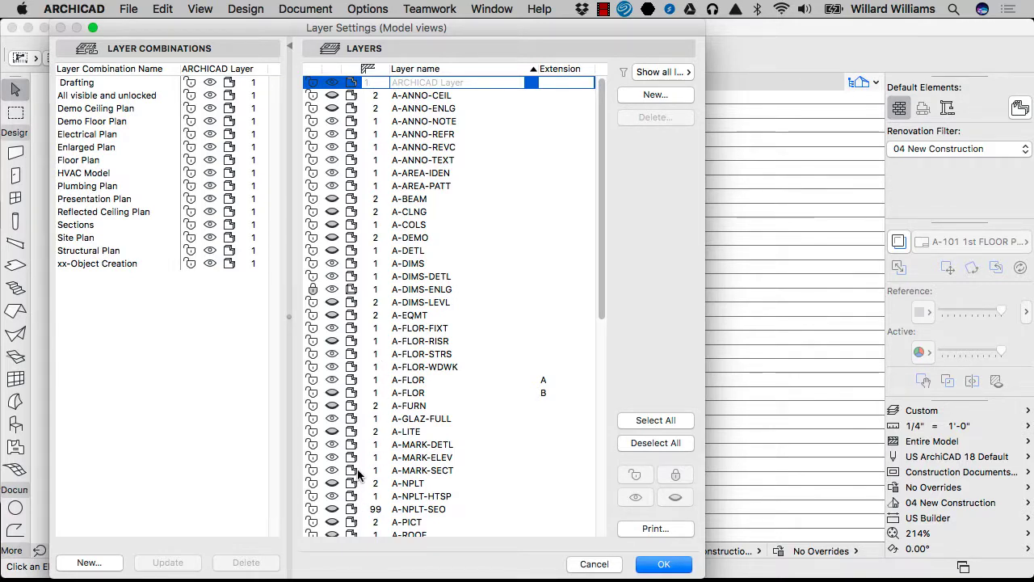
scroll(382, 429, down, 4)
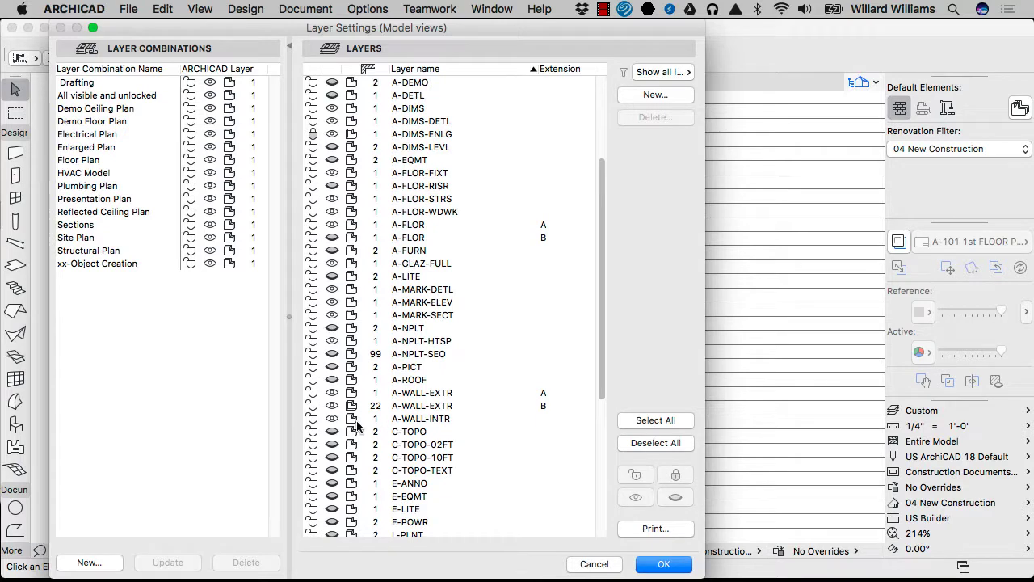